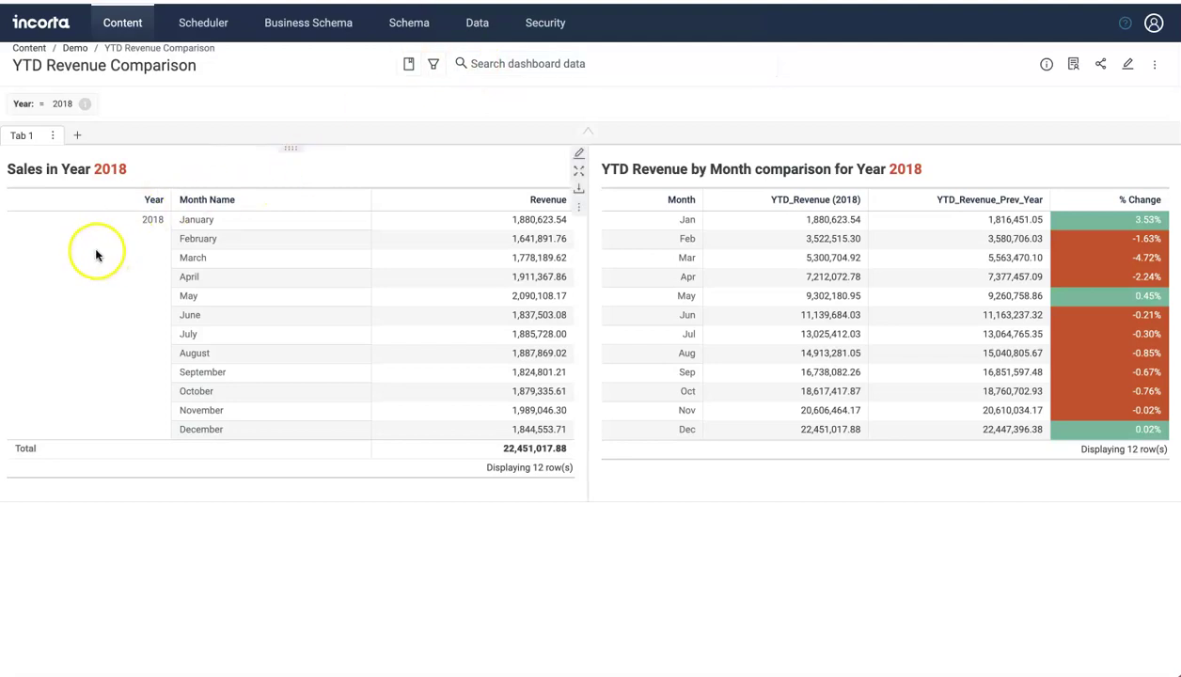
Set the dashboard's Year filter to 2022 and apply it.
click(237, 550)
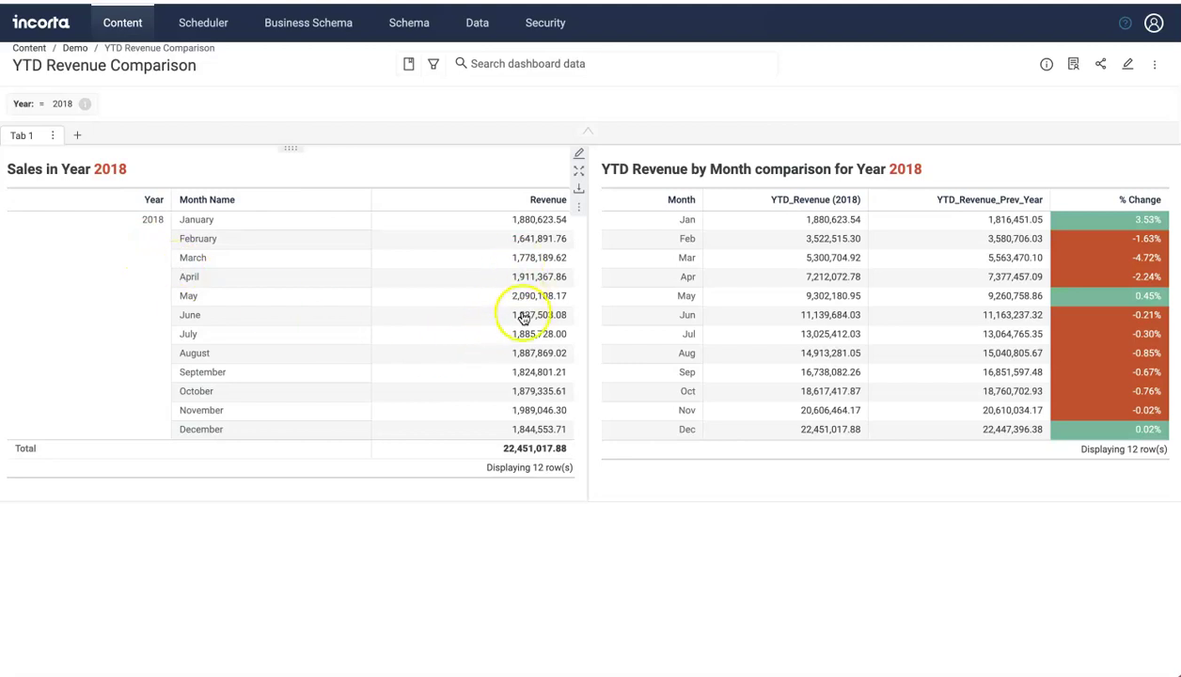
click(52, 103)
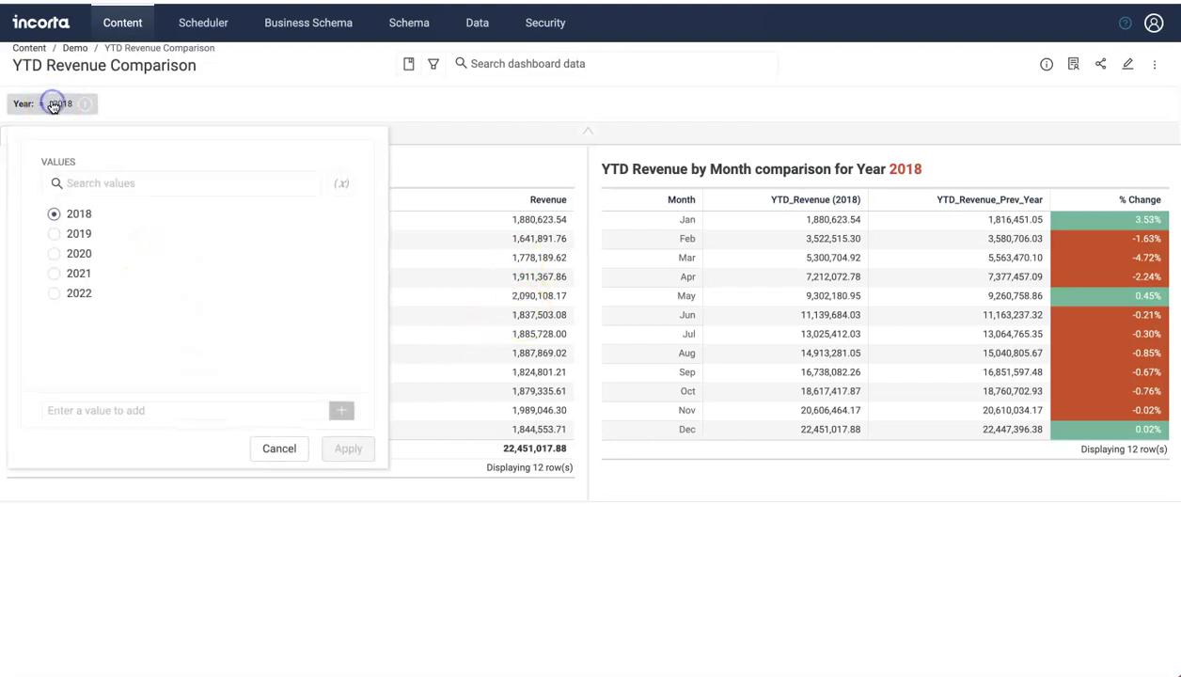
click(53, 293)
click(345, 448)
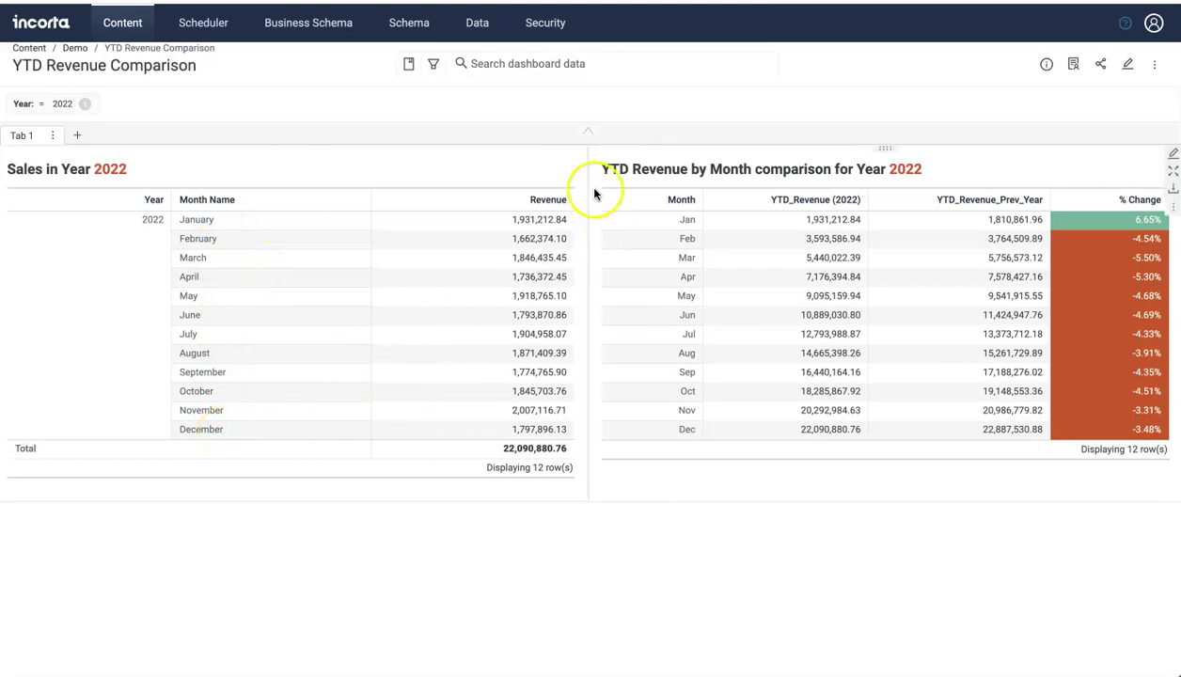
Add a second Revenue measure with Running Total enabled to the Sales in Year insight and save the insight.
click(579, 154)
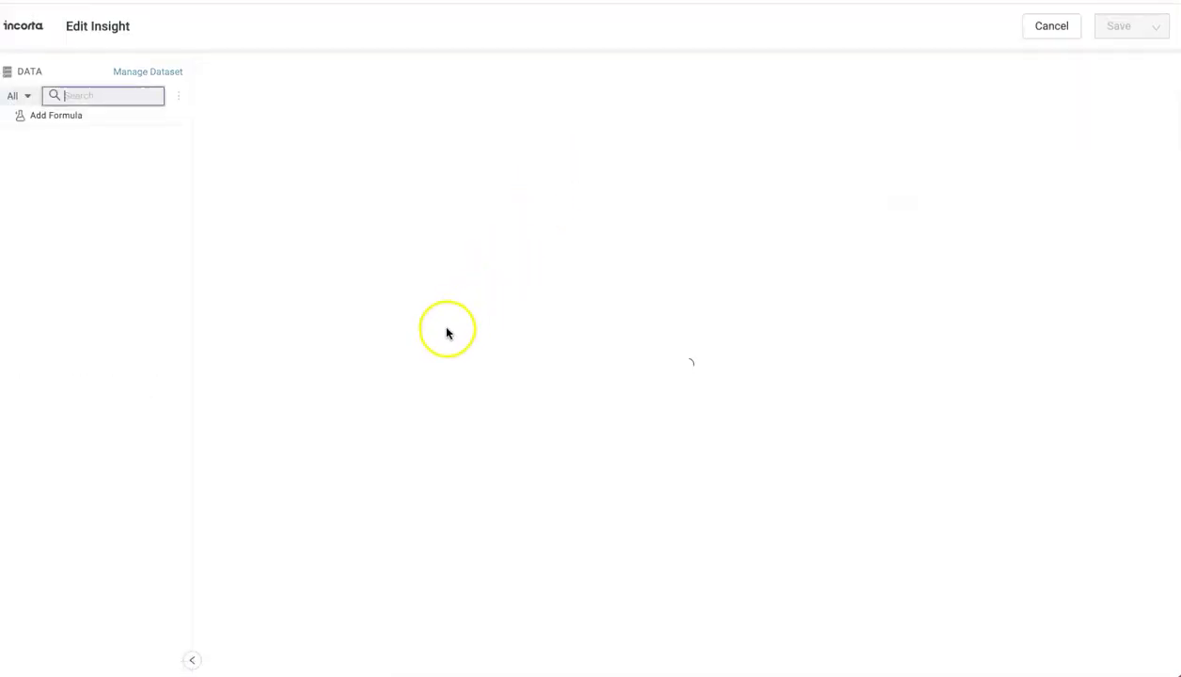
drag(54, 572, 282, 263)
click(348, 272)
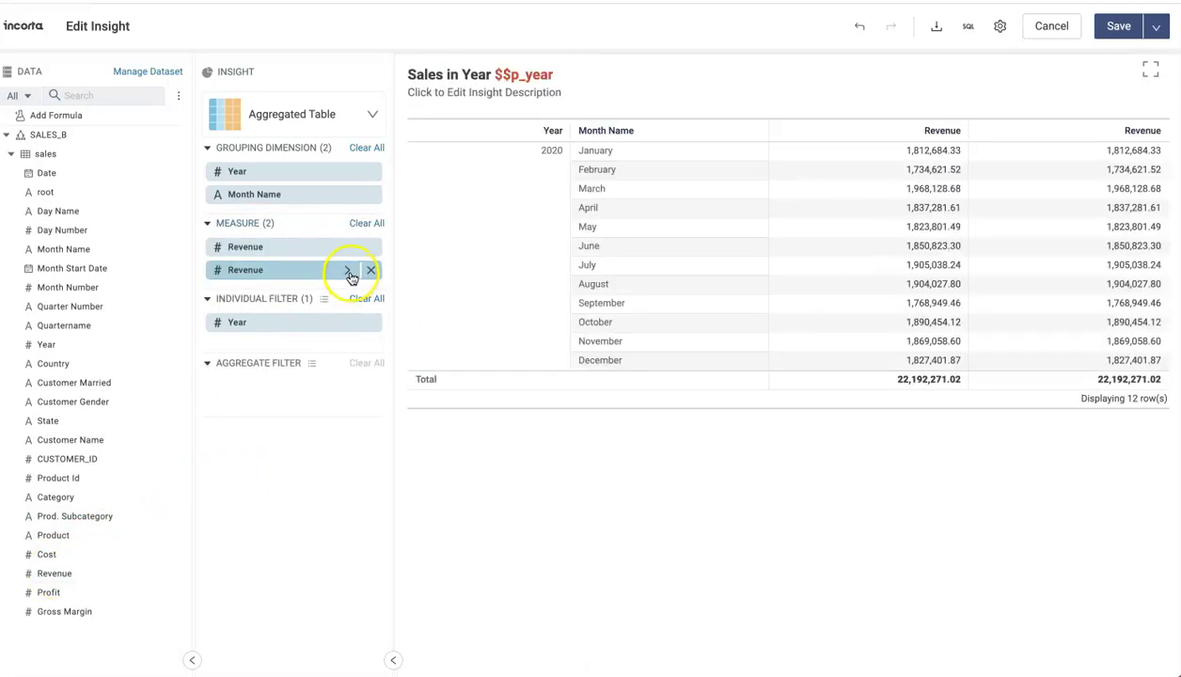
click(349, 273)
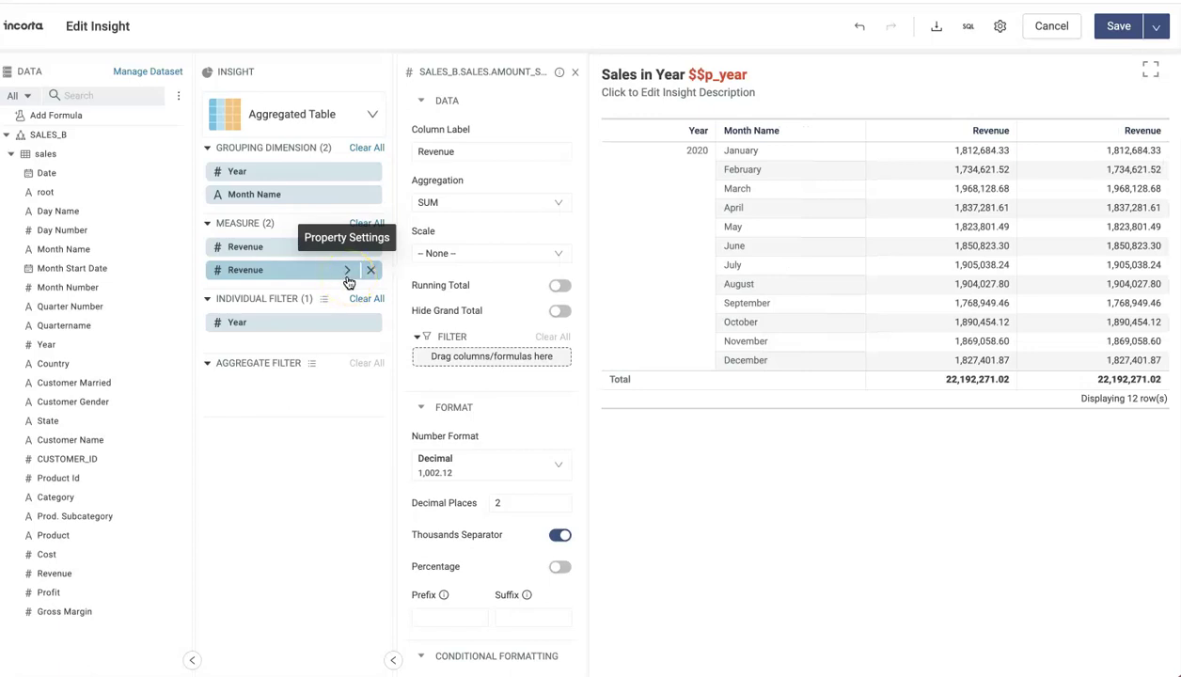
click(558, 286)
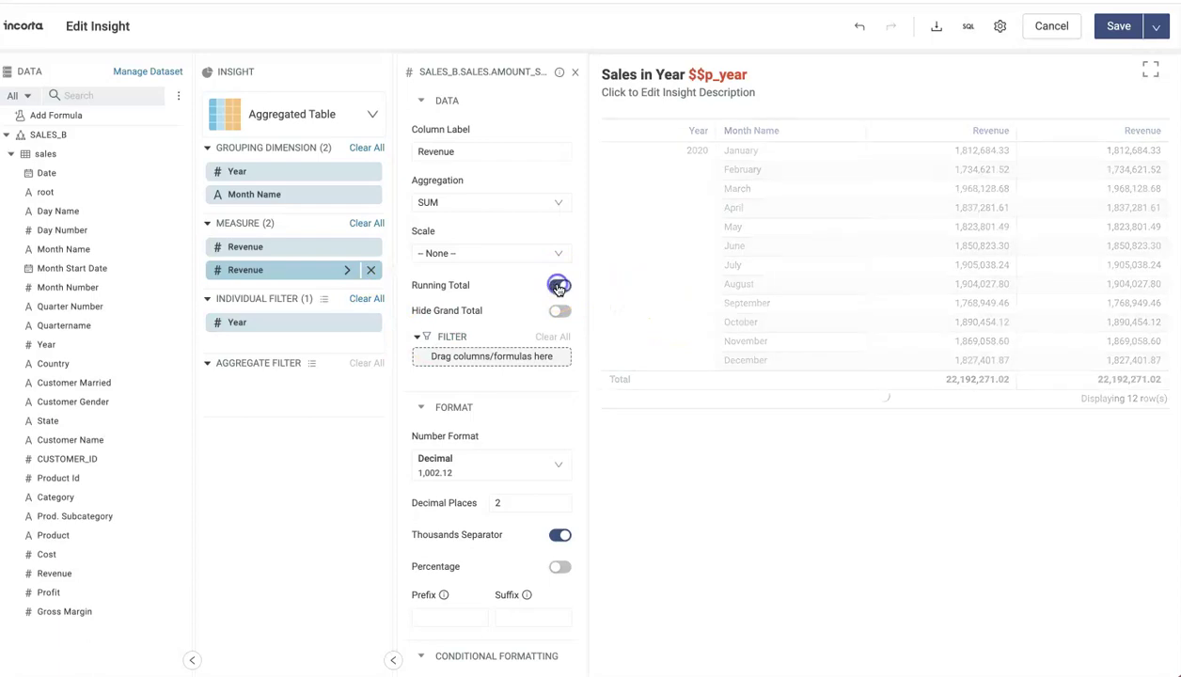
click(1118, 27)
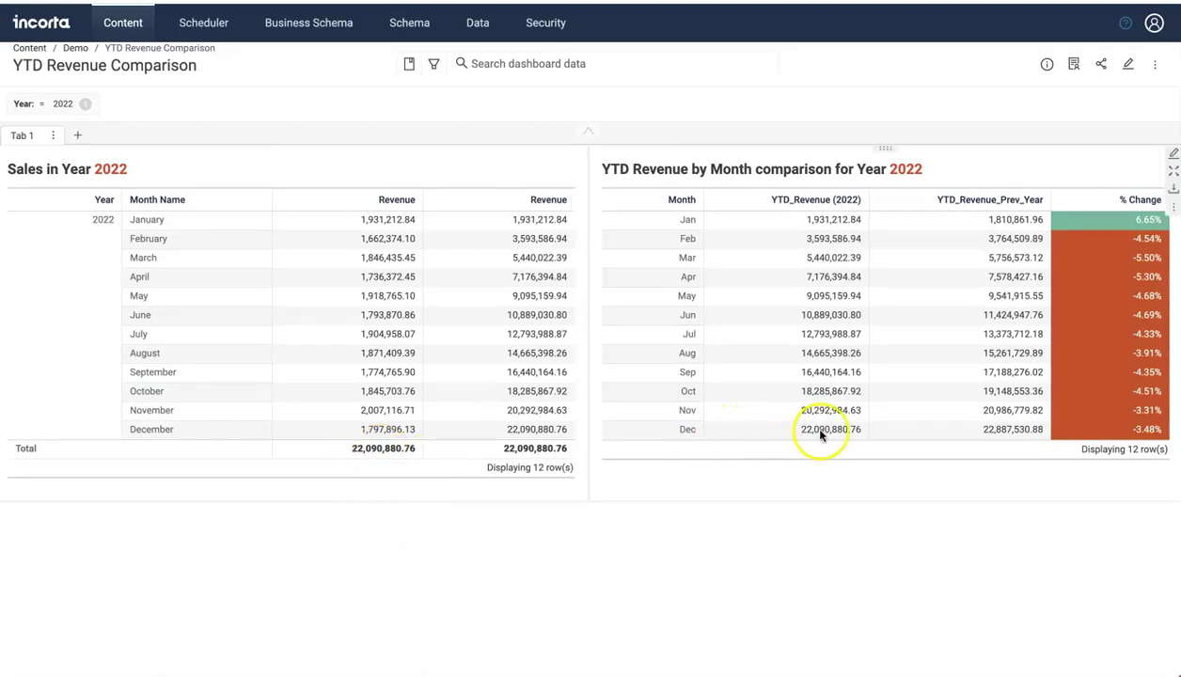
click(783, 501)
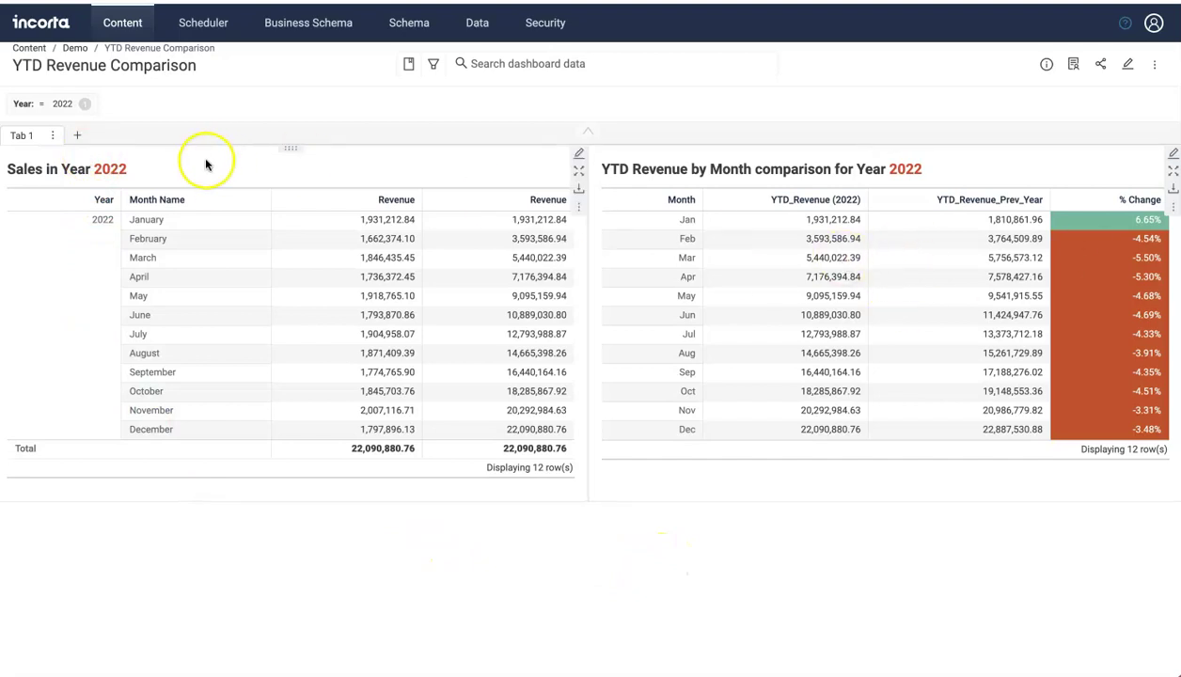
Add a second tab to the dashboard, place an Aggregated Table insight on it and save the layout.
click(78, 137)
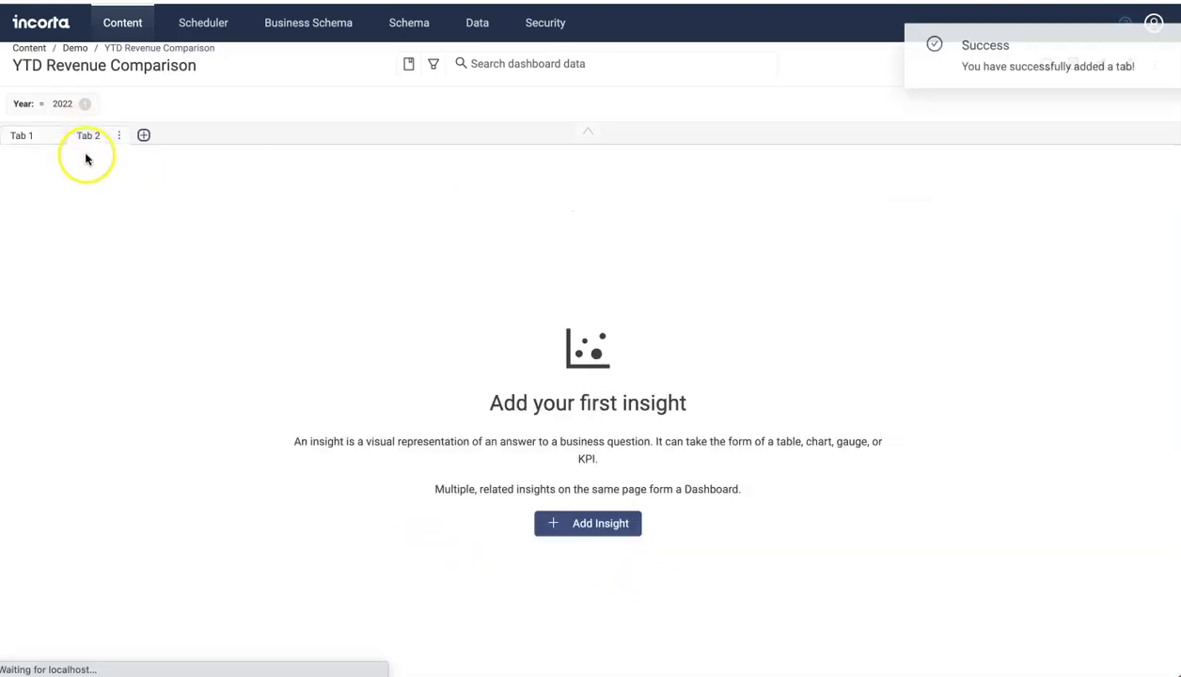
click(586, 521)
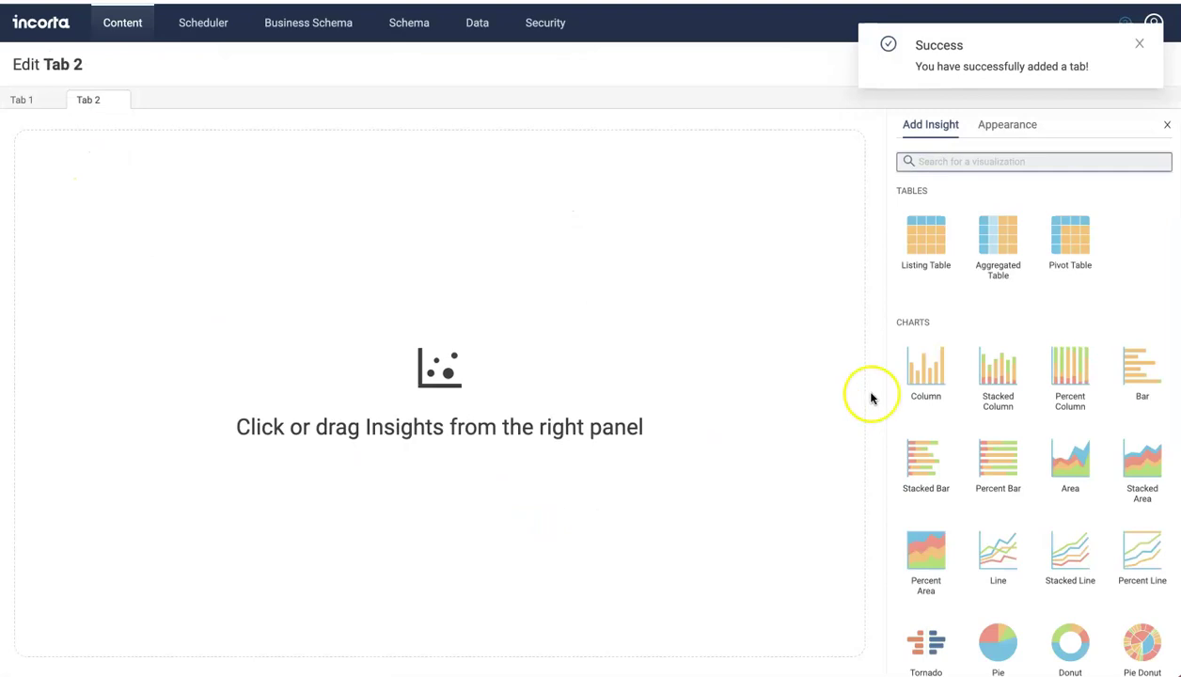
click(987, 242)
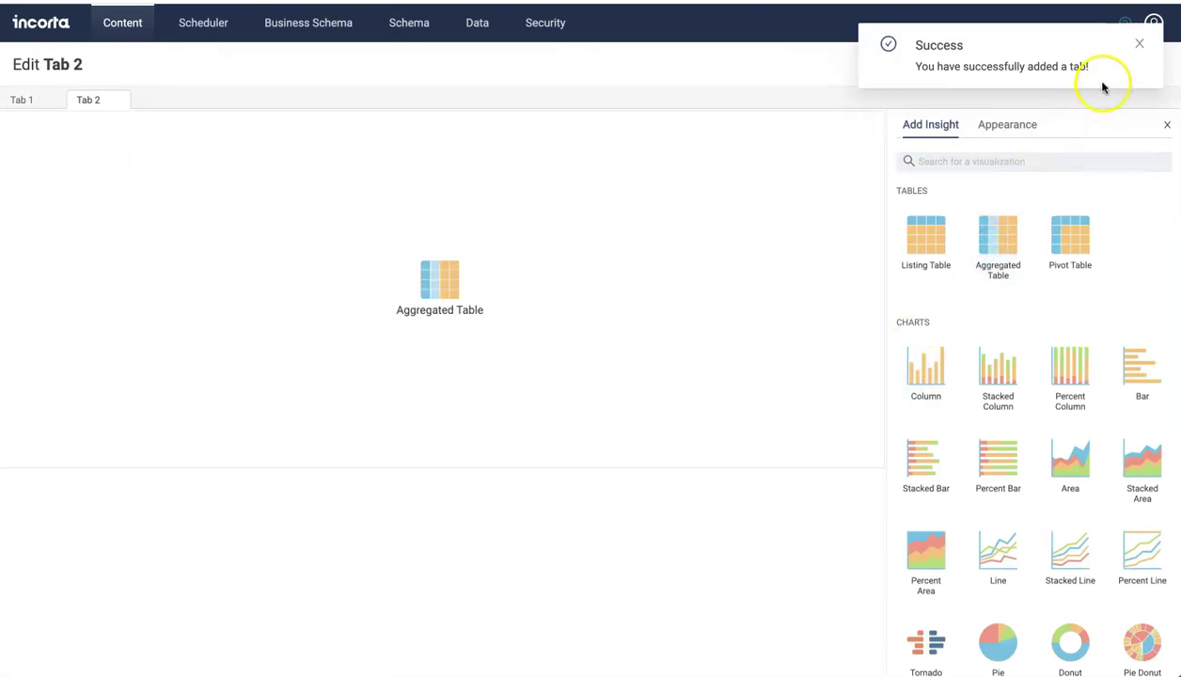
click(1139, 45)
click(1134, 72)
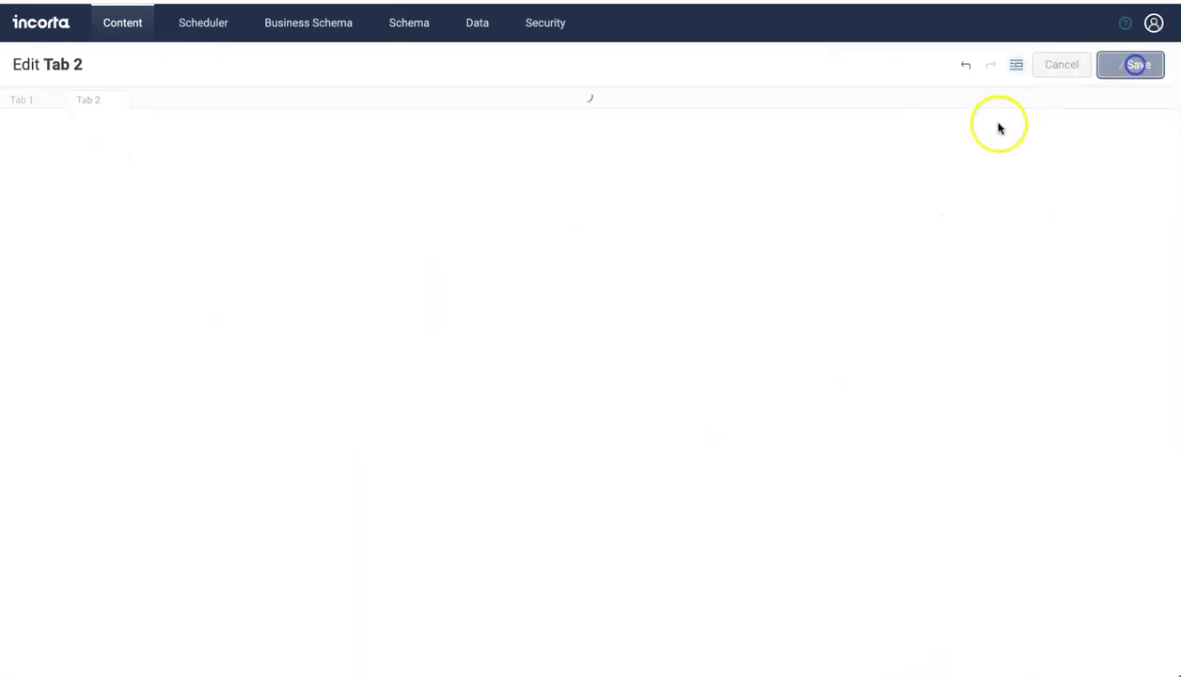
click(1141, 46)
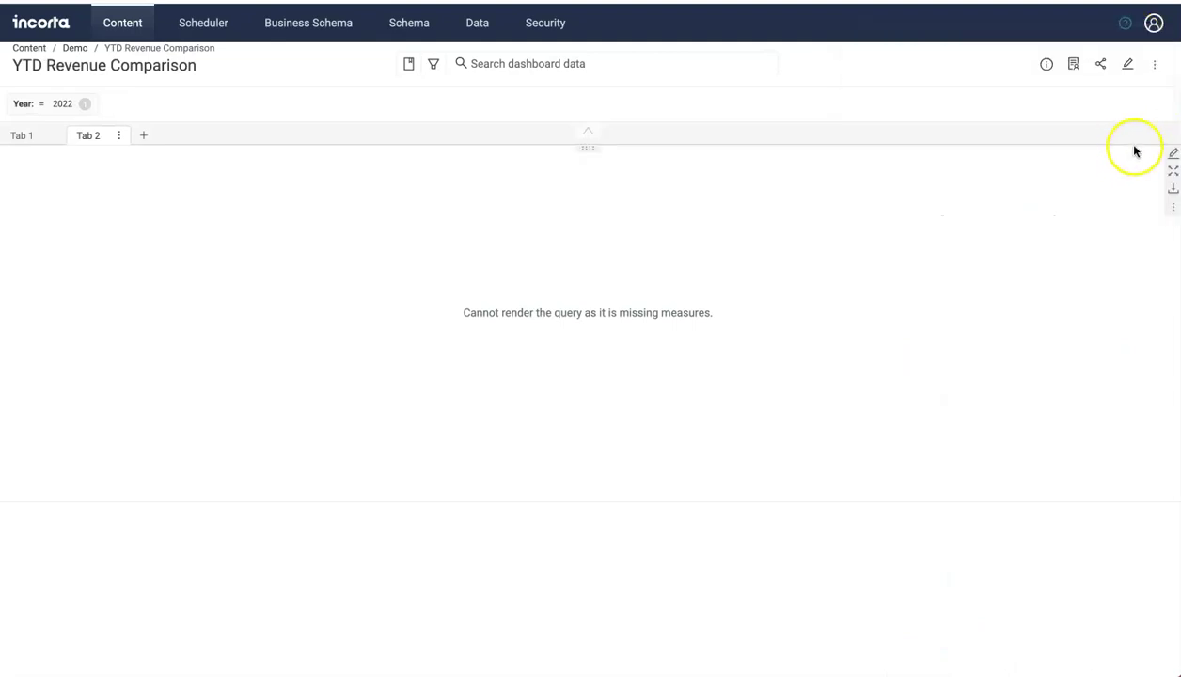
Open the new tab's insight for editing and set its visualization to Aggregated Table.
click(1172, 158)
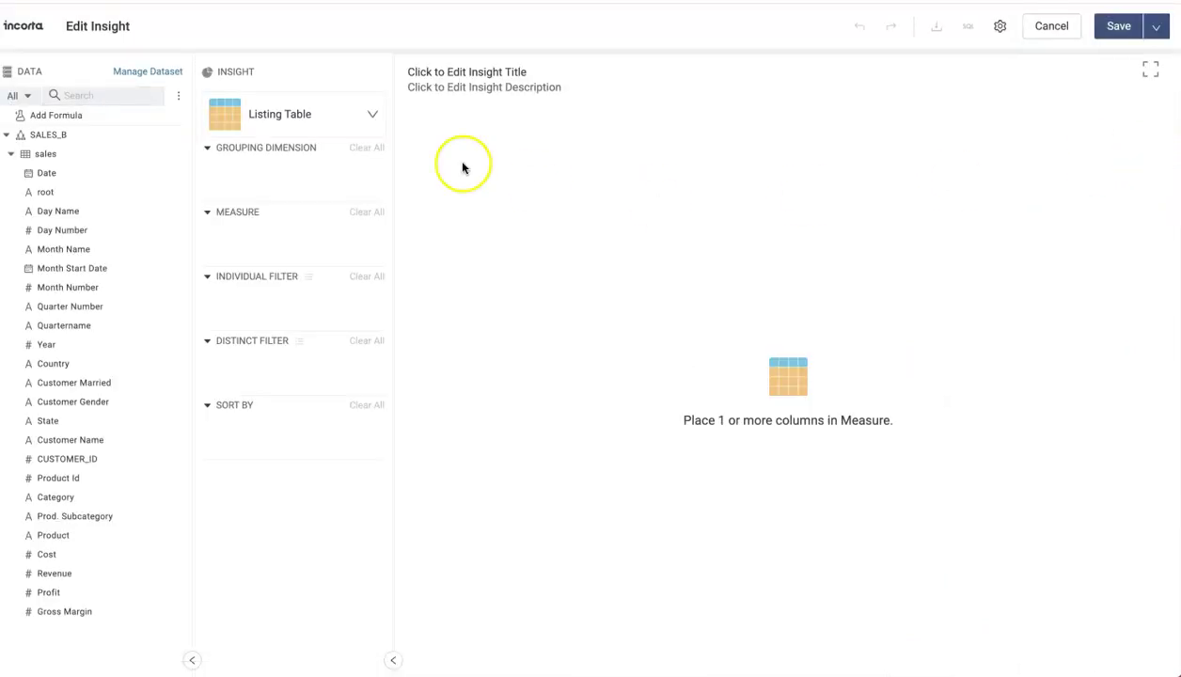
click(300, 121)
click(349, 264)
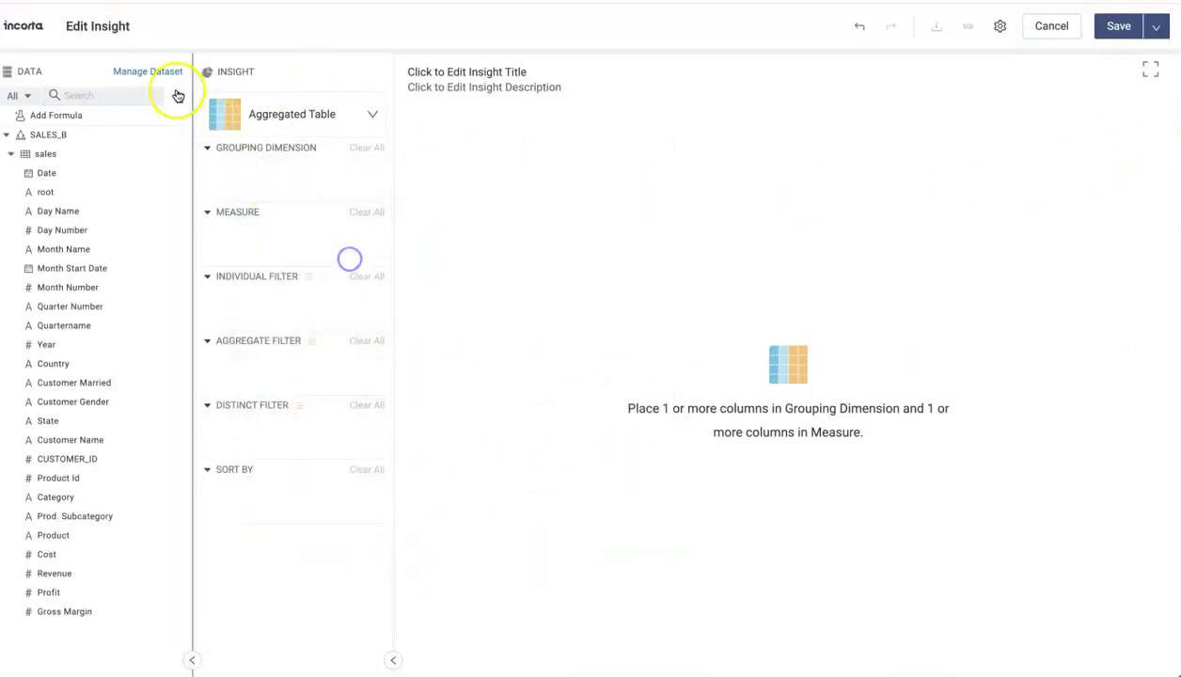
Start a new result set for the insight and add the sales view from SALES_B as its dataset.
click(144, 72)
click(340, 91)
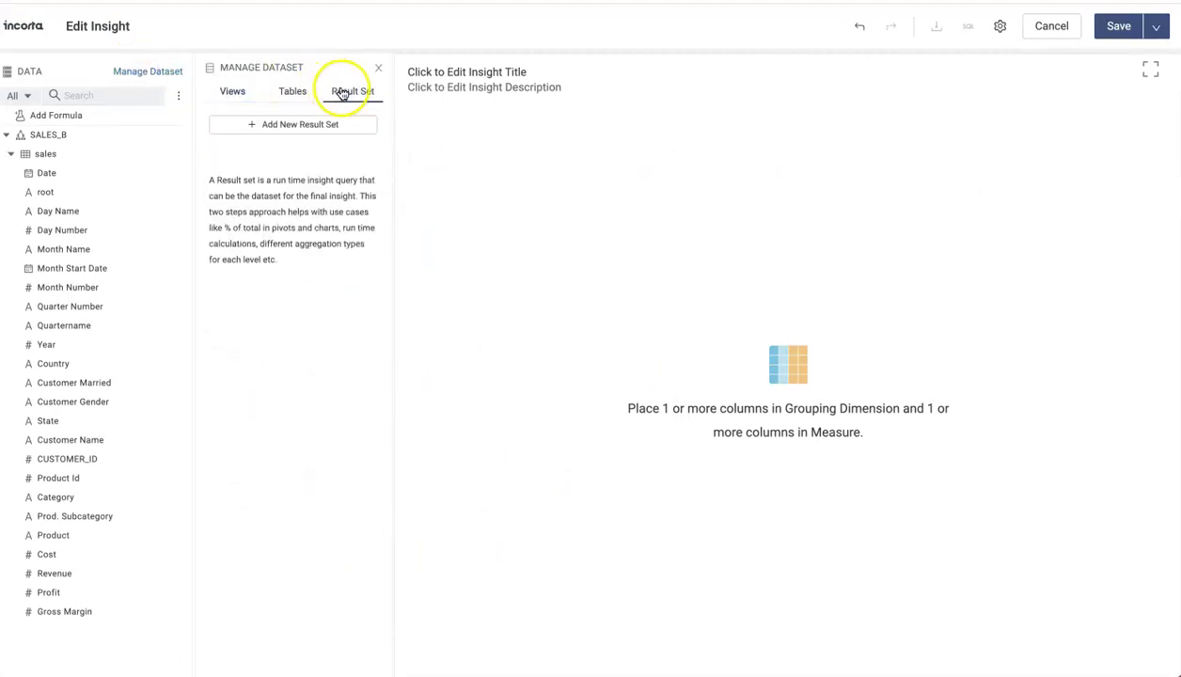
click(289, 124)
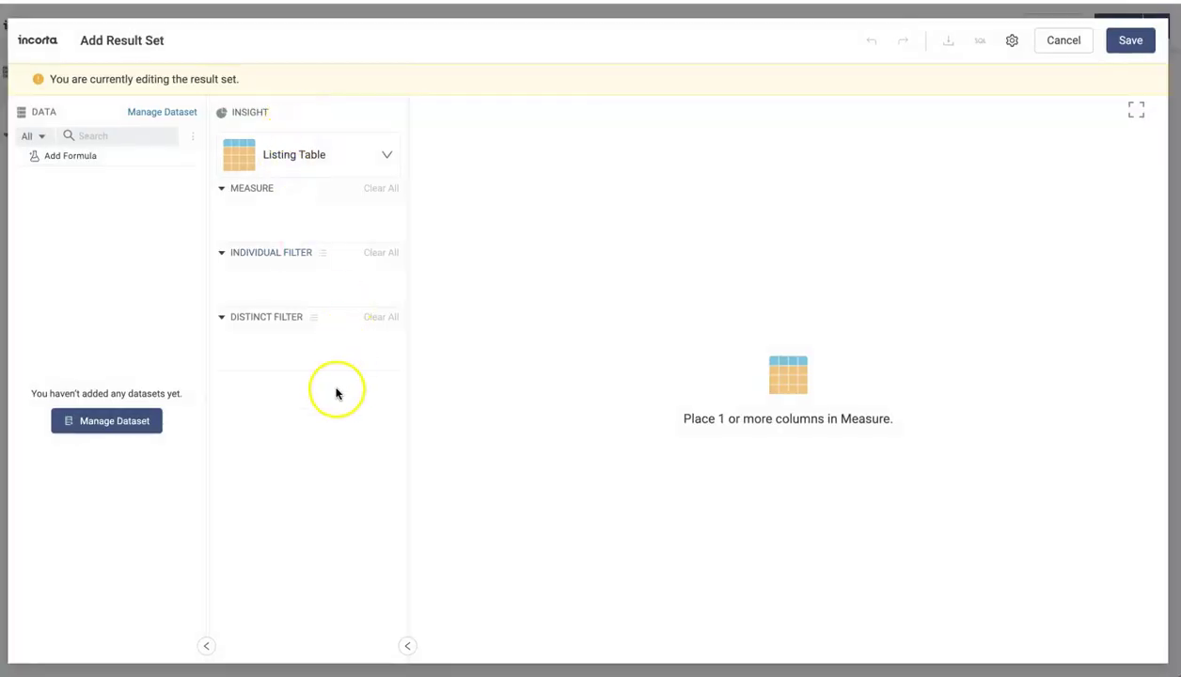
click(158, 113)
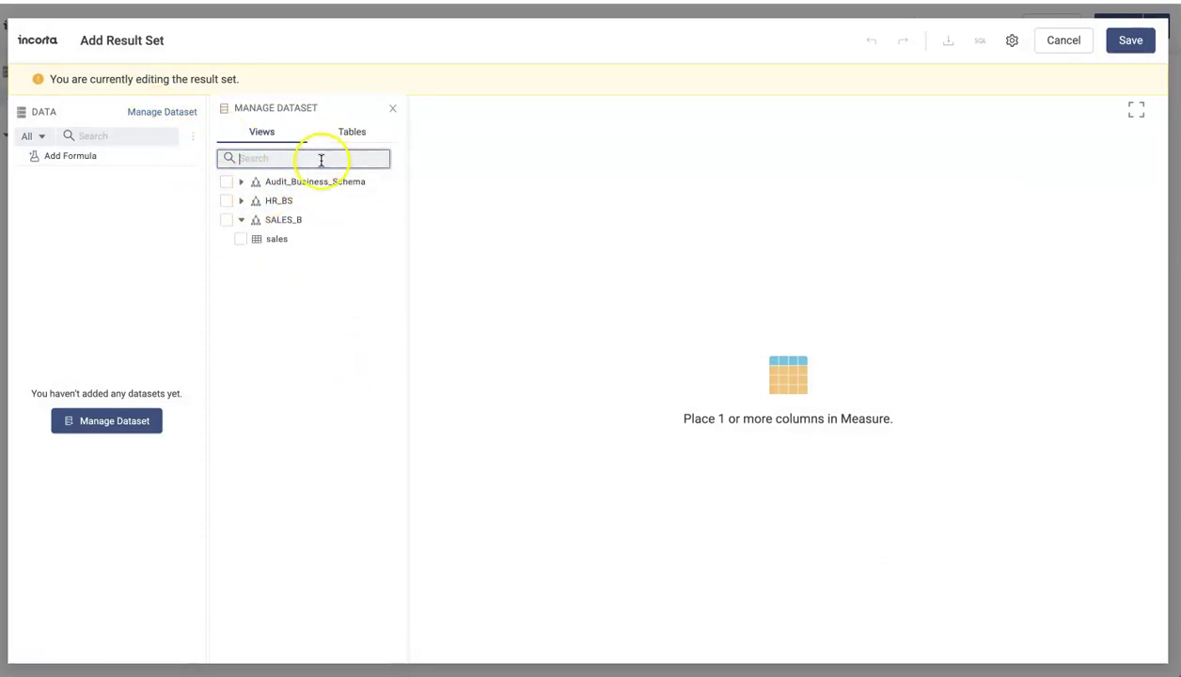
click(241, 239)
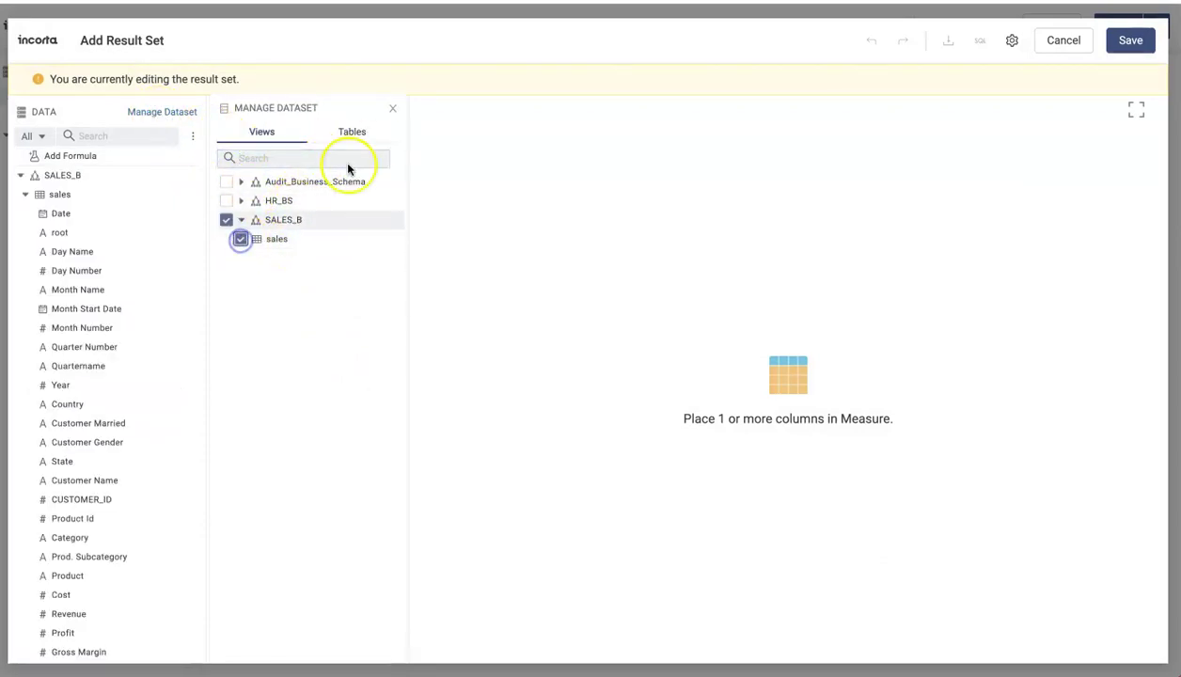
click(391, 110)
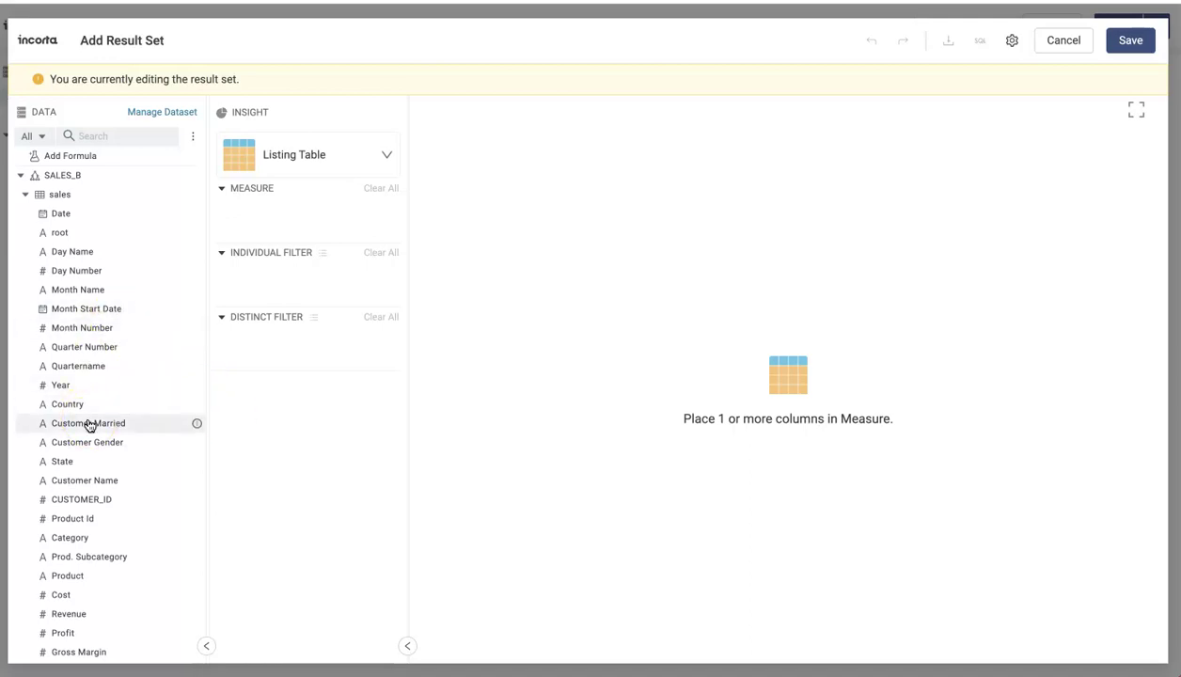
Build the result set as an Aggregated Table grouped by Year and Month Start Date, with Revenue as the measure.
drag(59, 386, 287, 233)
click(295, 156)
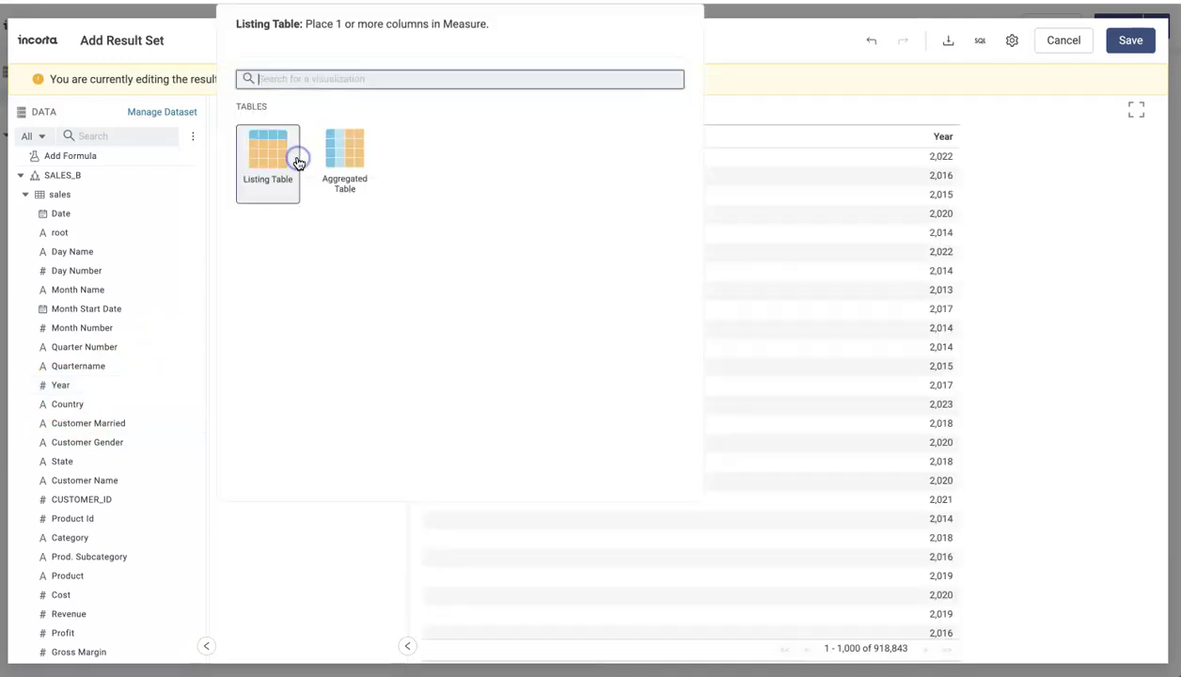
click(340, 154)
drag(275, 279, 283, 224)
drag(98, 311, 311, 238)
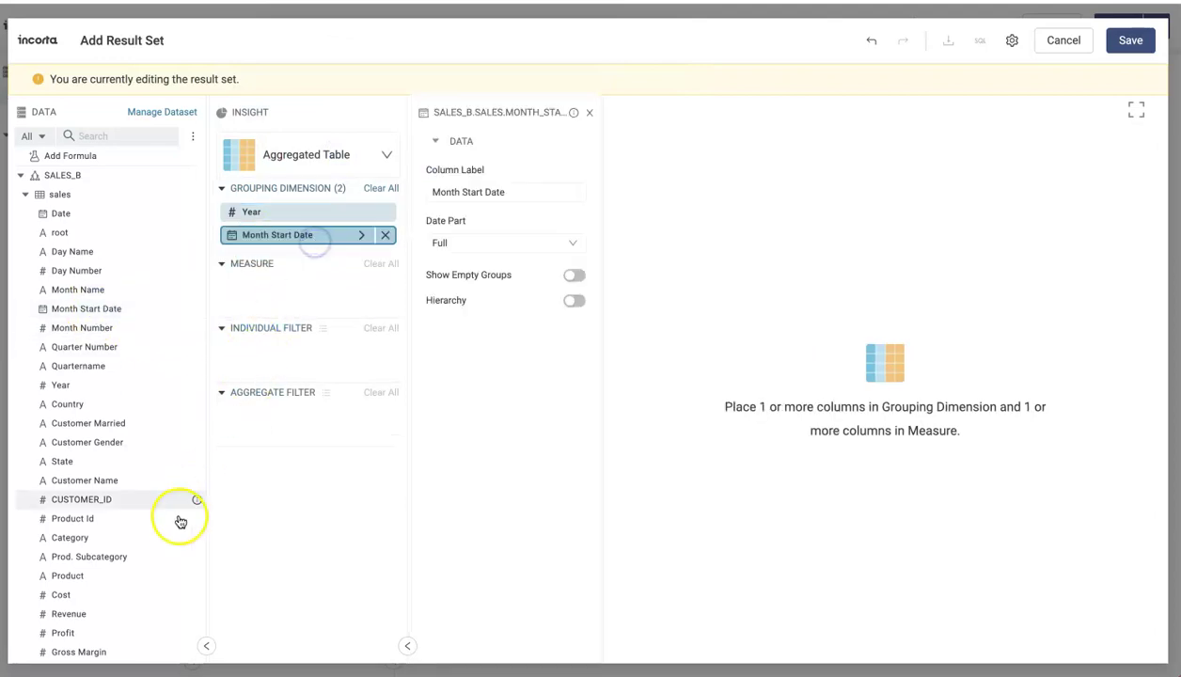
drag(66, 615, 293, 303)
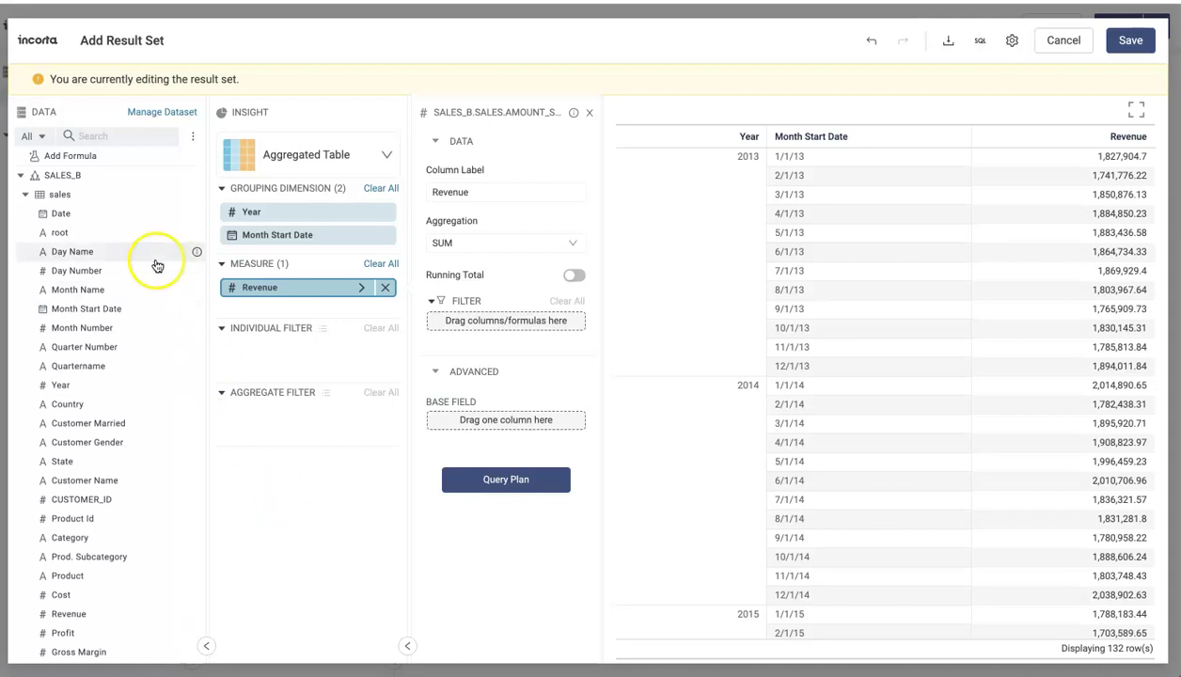
Create an individual filter formula for the result set reading or(SALES_B.sales.Year=$p_year).
drag(64, 156, 279, 346)
text(or()
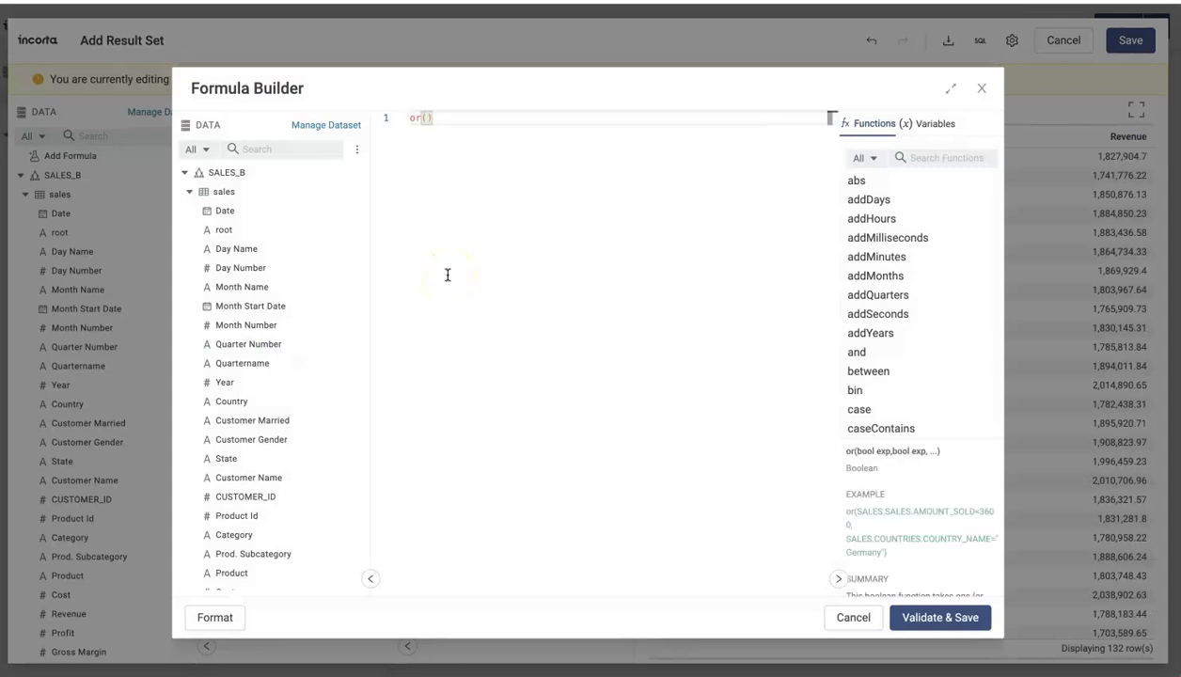
text($p_year)
key(Return)
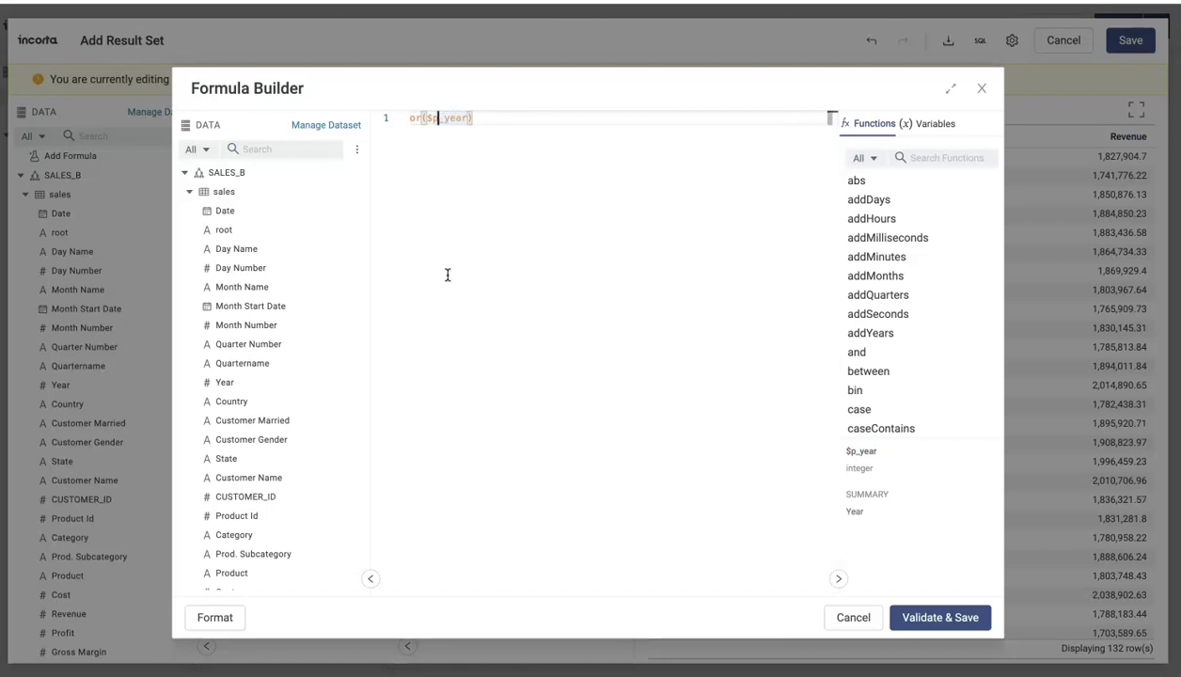
click(232, 385)
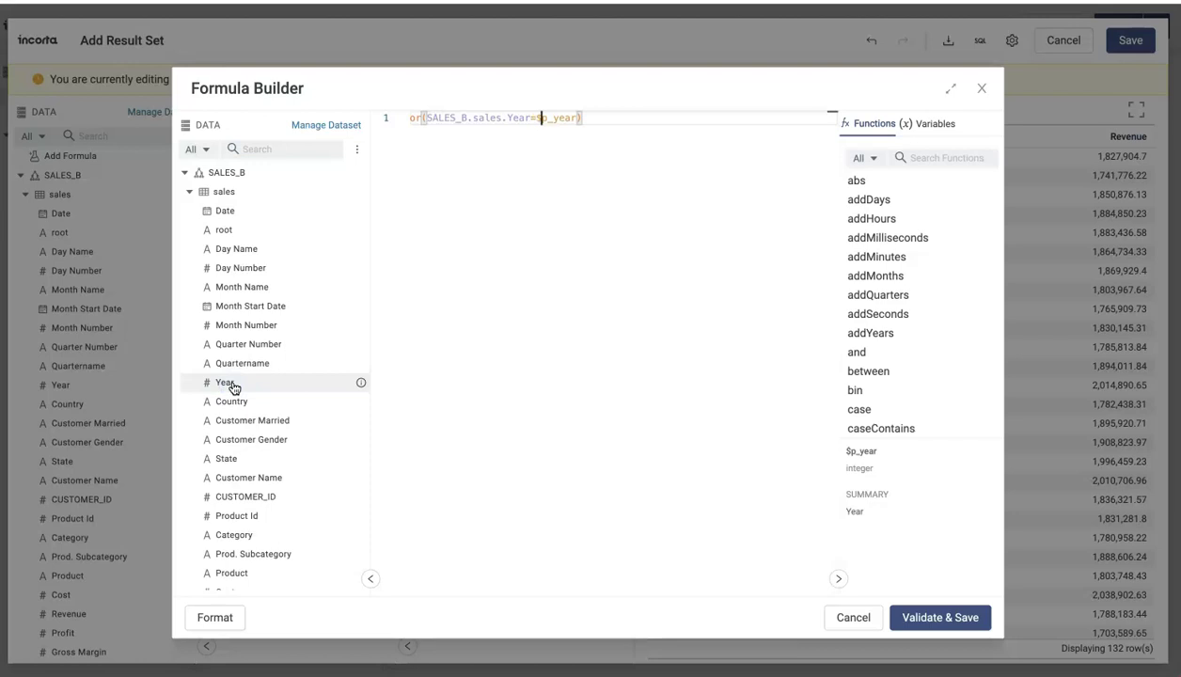
Add the second condition SALES_B.sales.Year=$p_year-1 to the or() filter formula, and validate and save the formula.
key(shift+Left)
key(shift+Left)
key(shift+Left)
key(shift+Left)
key(shift+Left)
key(shift+Left)
key(shift+Left)
key(shift+Left)
key(shift+Left)
key(shift+Left)
key(shift+Left)
key(shift+Left)
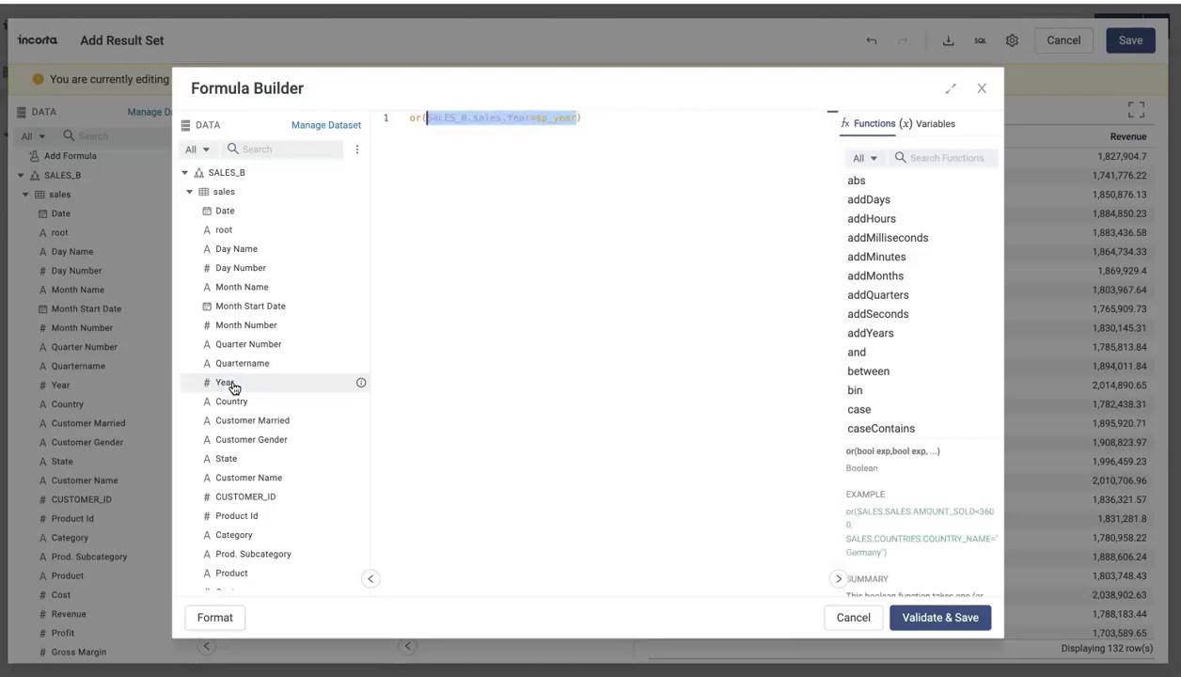
key(ctrl+c)
key(Right)
text(,)
key(ctrl+v)
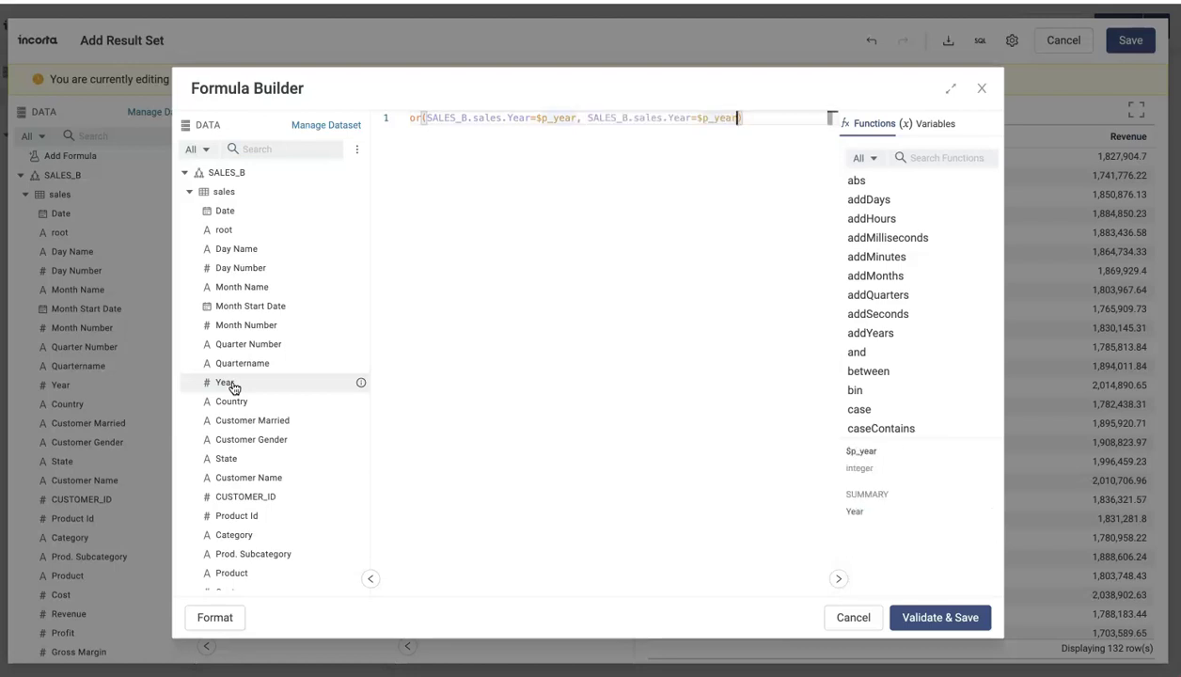
text(-1)
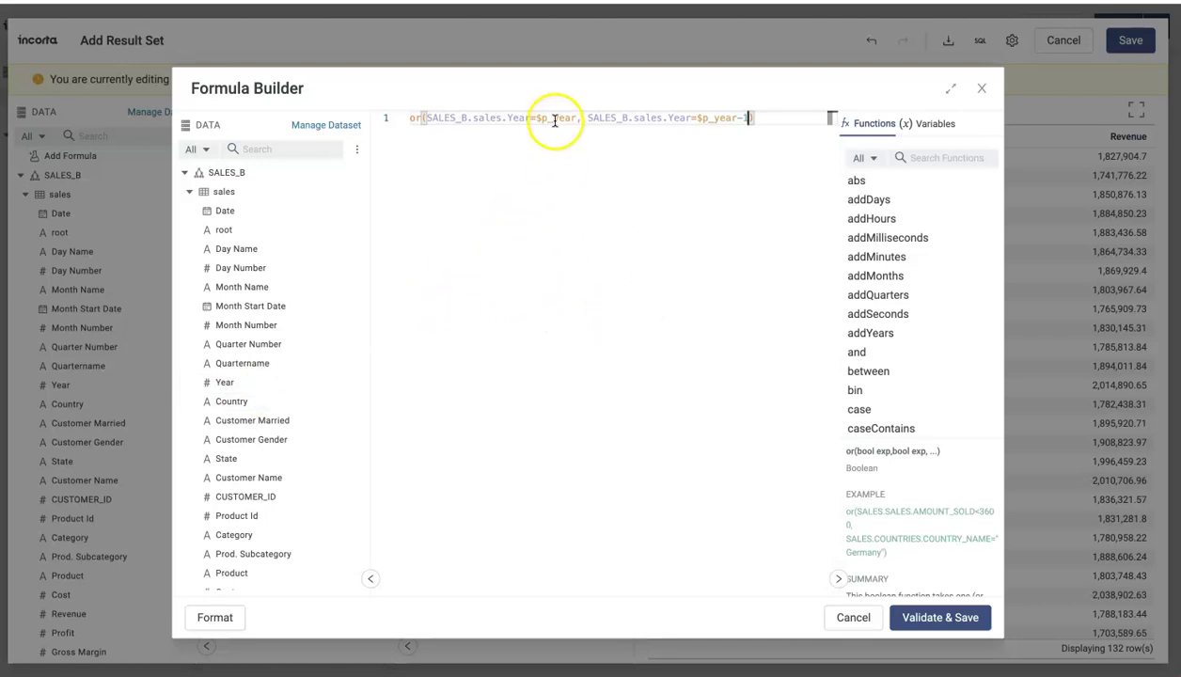
click(940, 619)
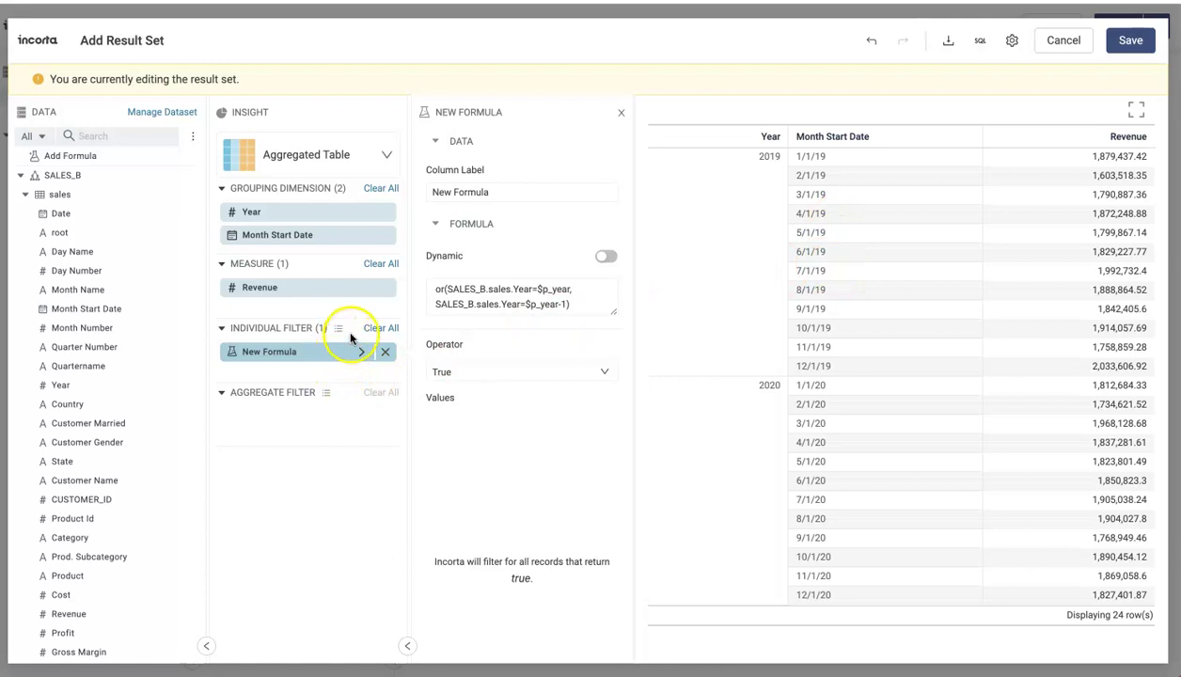
Enable Running Total on the result set's Revenue measure and save the result set.
click(361, 288)
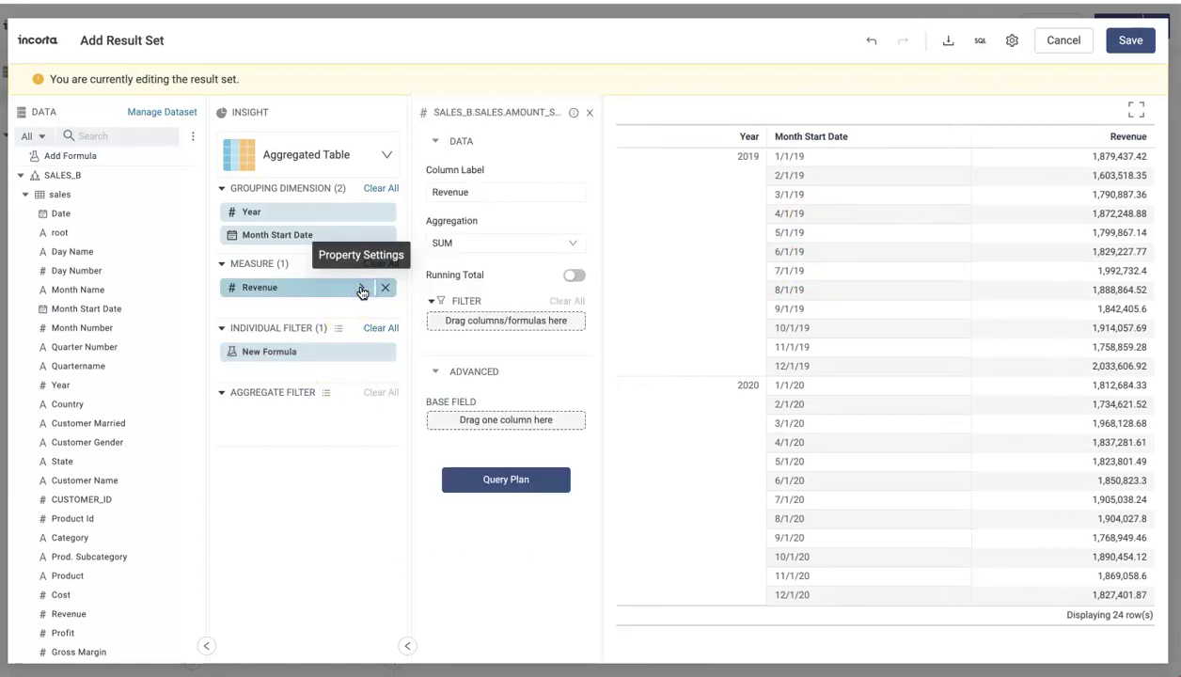
click(573, 276)
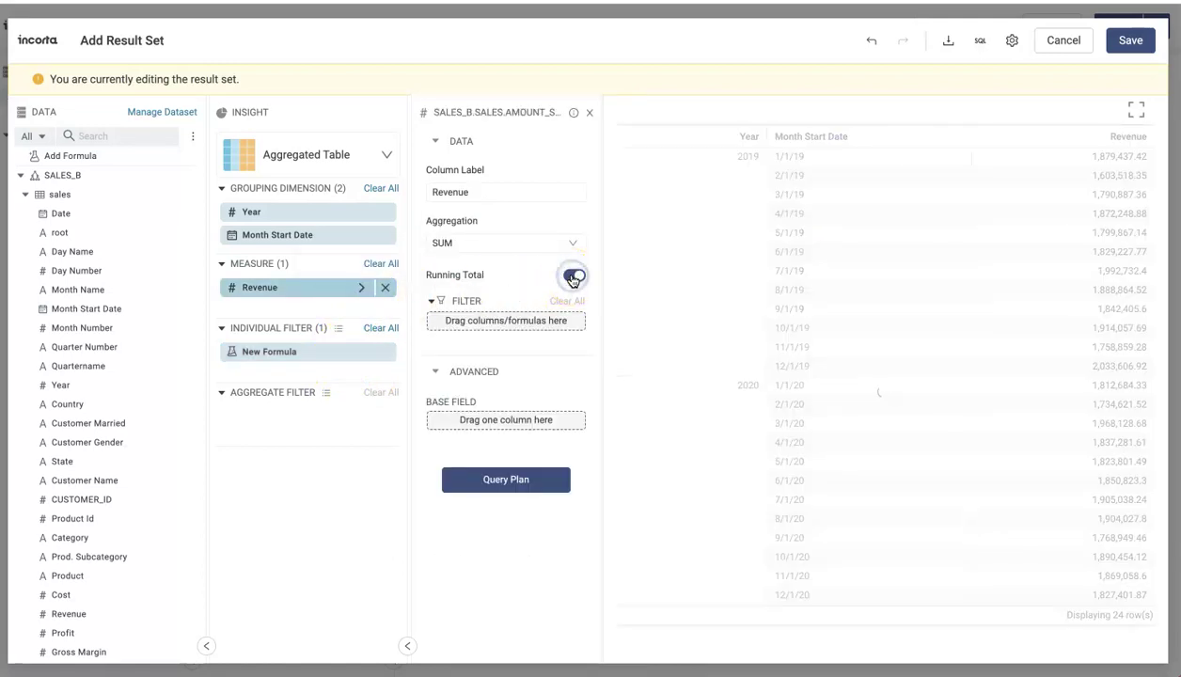
click(590, 113)
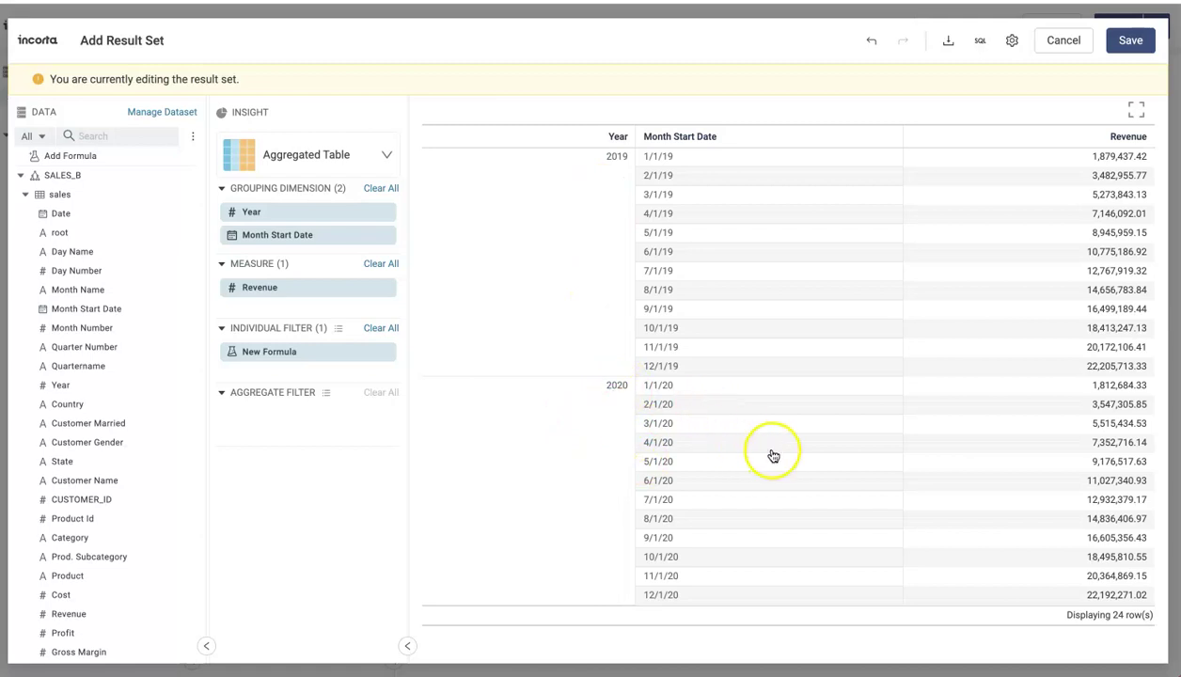
click(1136, 43)
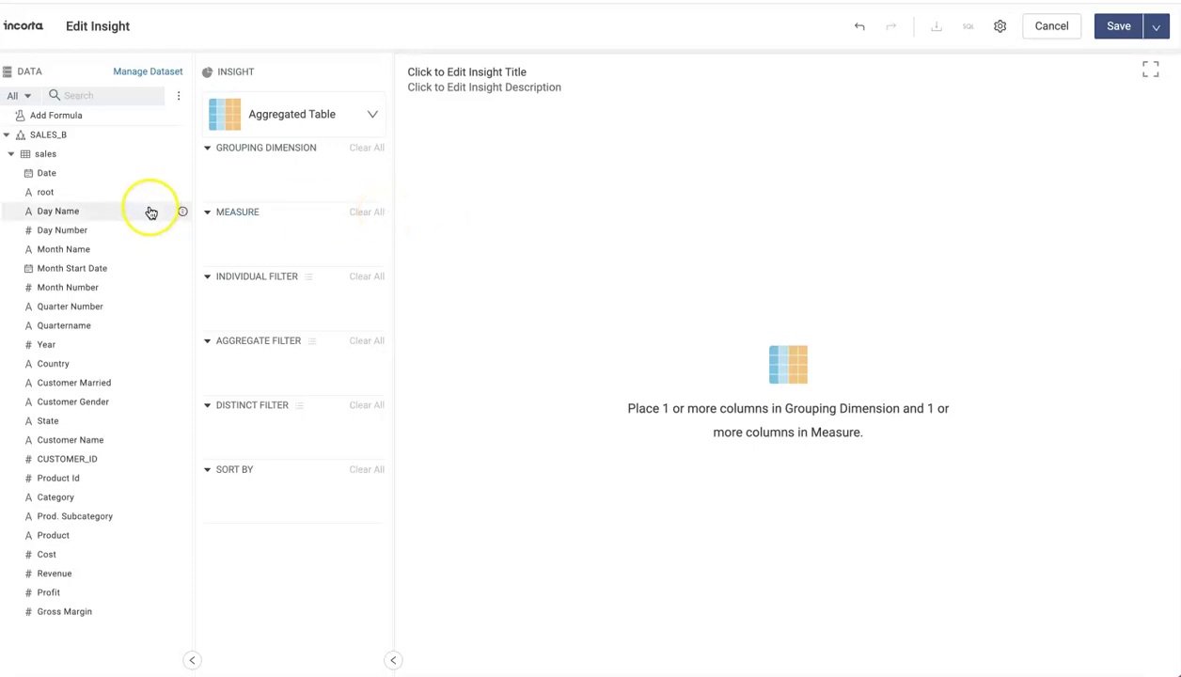
Add the saved running-total result set to the insight's dataset.
click(162, 71)
click(349, 91)
click(211, 141)
click(378, 71)
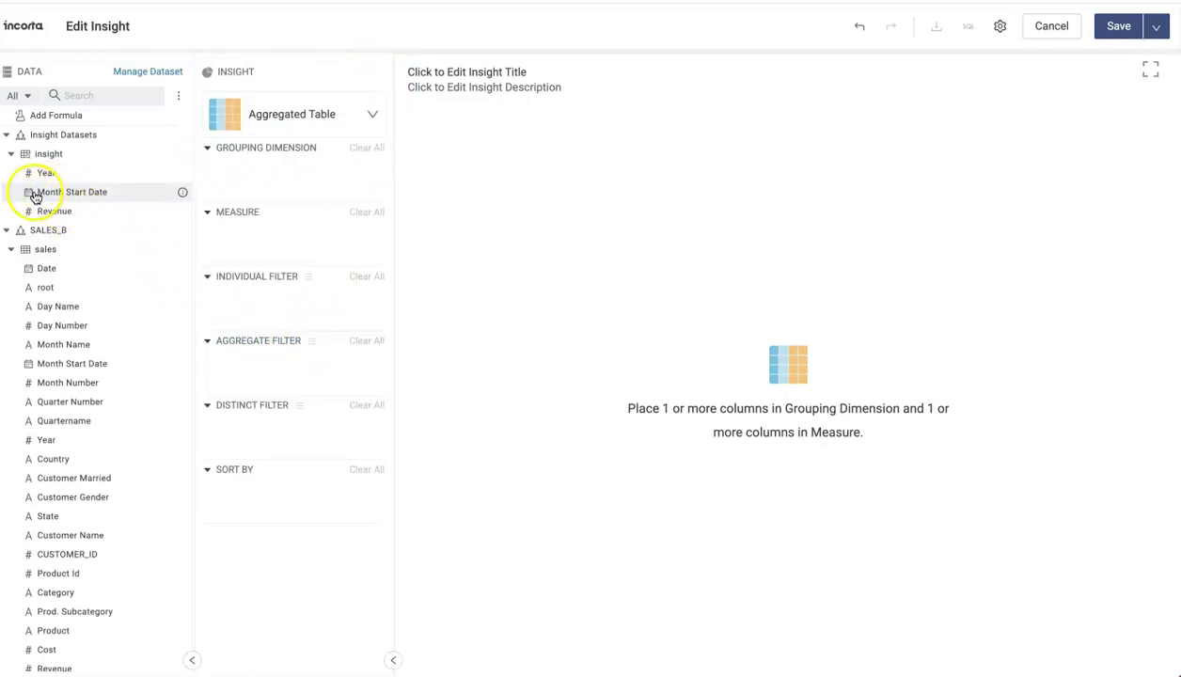
Group the table by the result set's Month Start Date with Revenue as the measure, and set the date part to Year.
drag(63, 195, 242, 165)
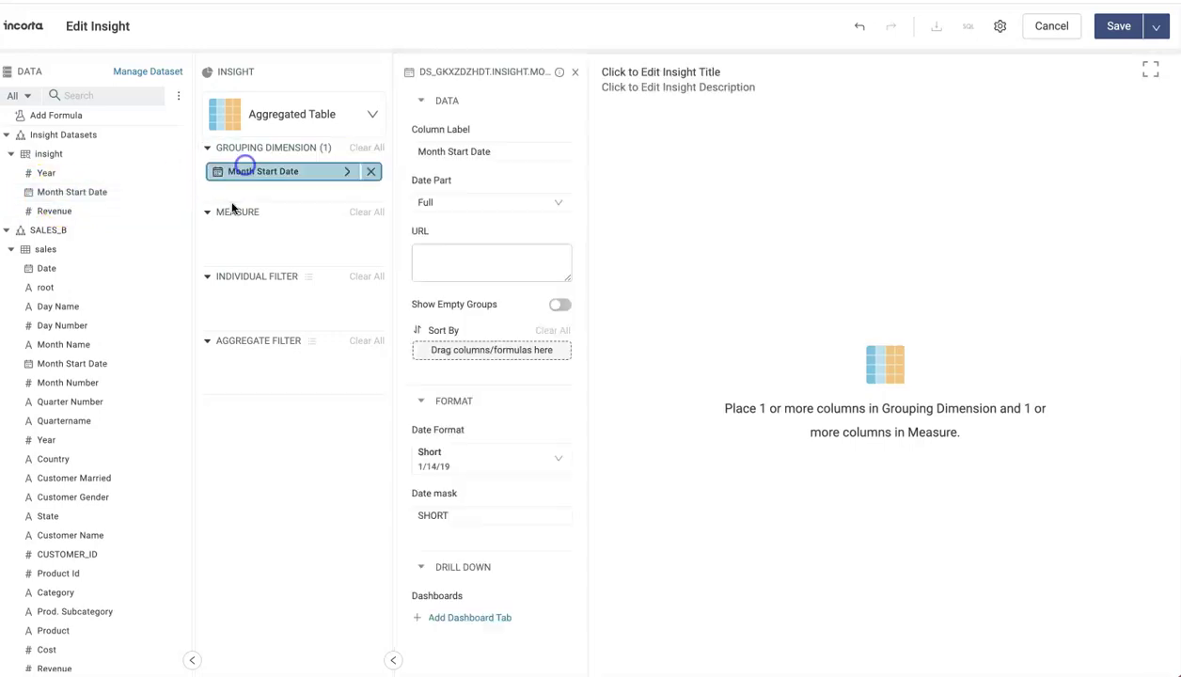
drag(49, 216, 235, 243)
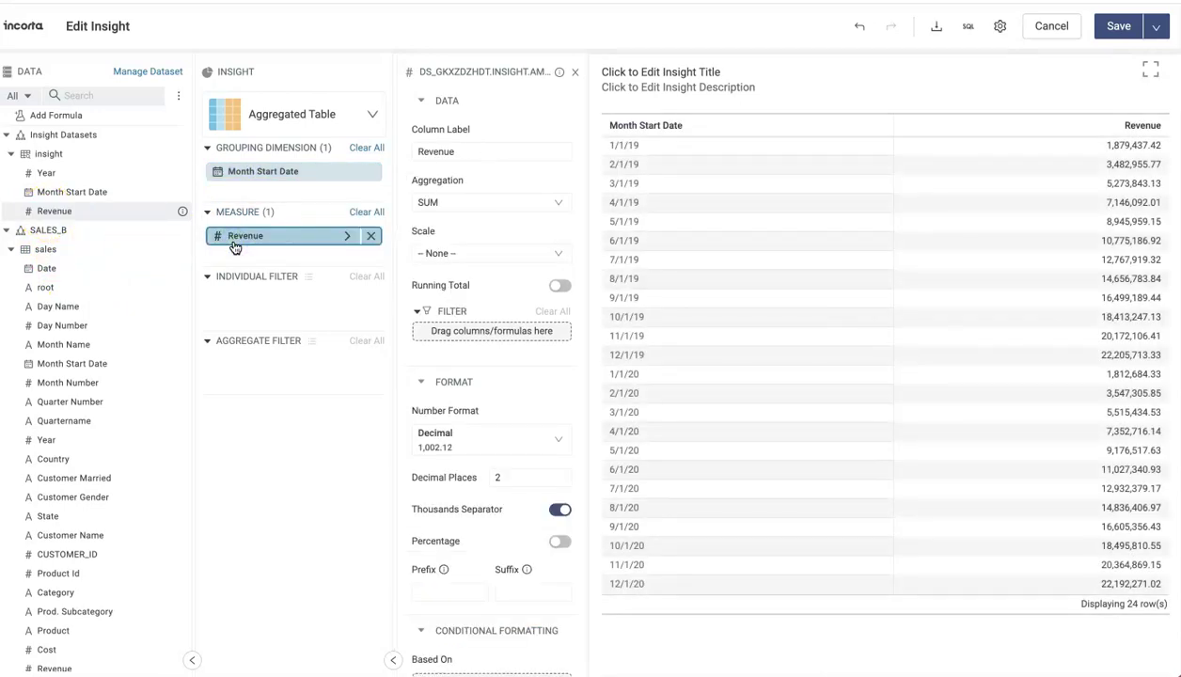
click(348, 173)
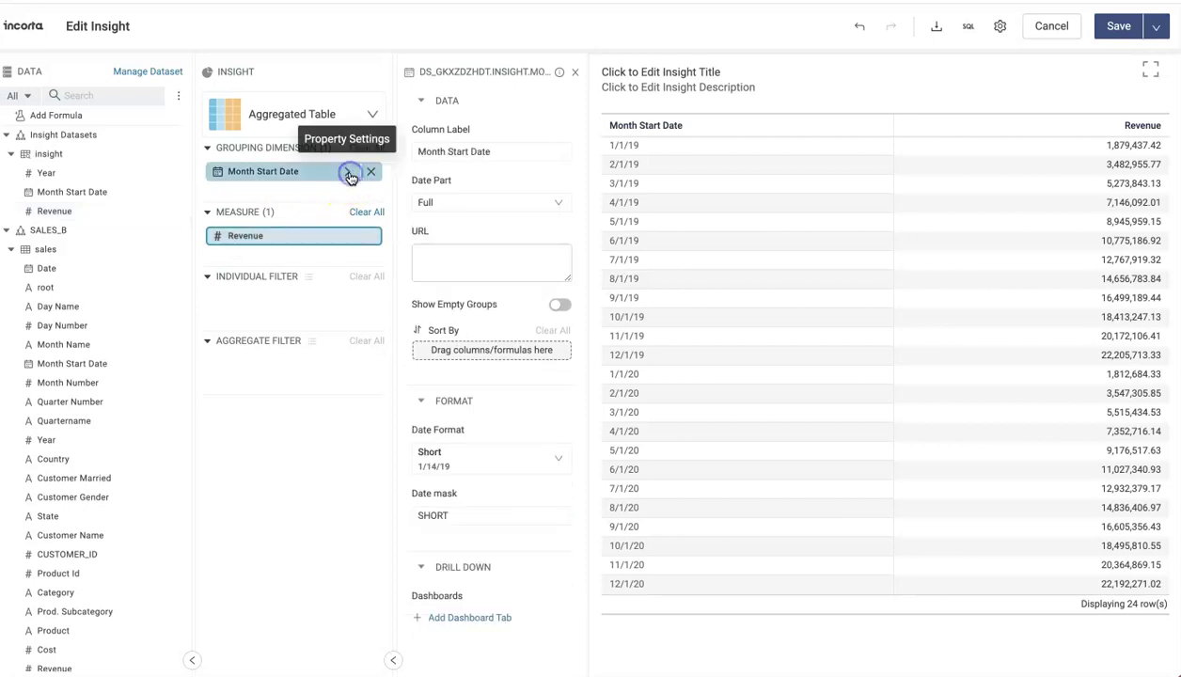
click(495, 204)
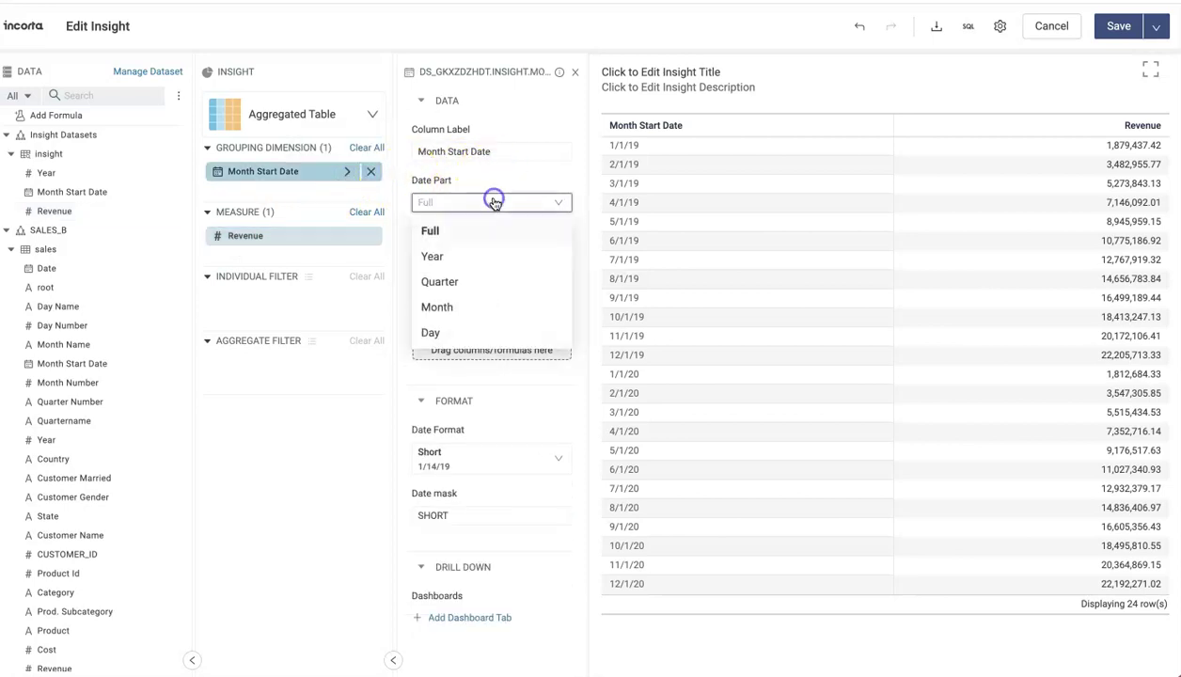
click(438, 254)
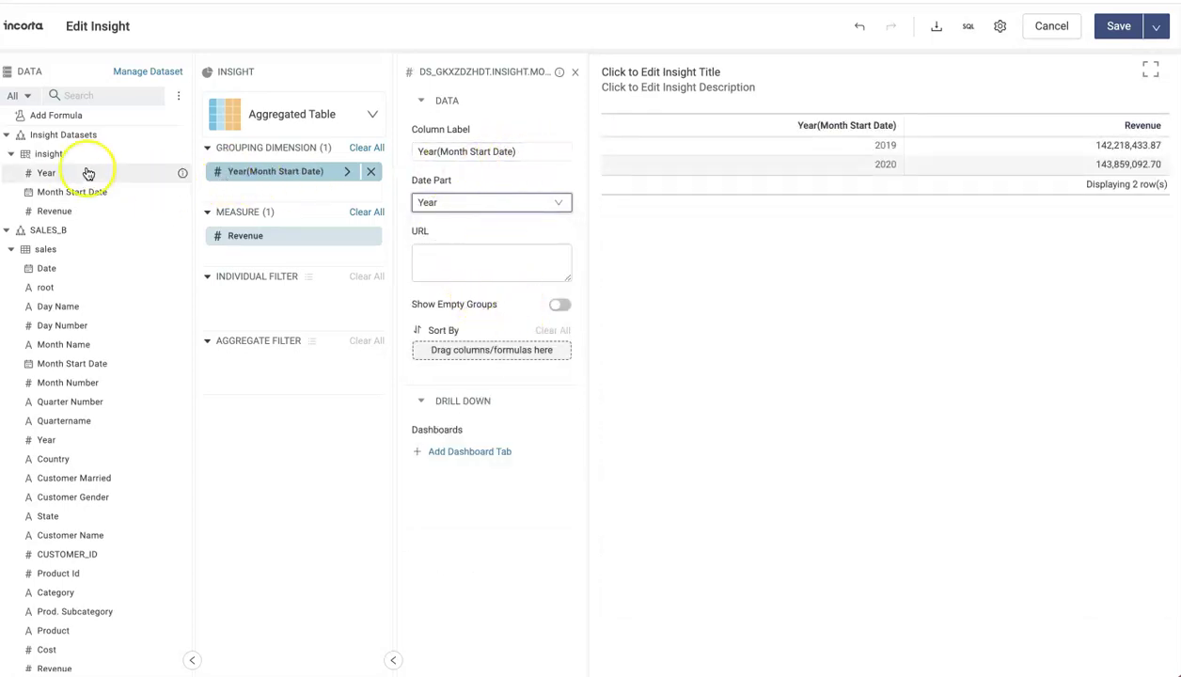
Add the result set's Month Start Date as a second grouping dimension with date part Month and the Short month format.
drag(52, 192, 301, 198)
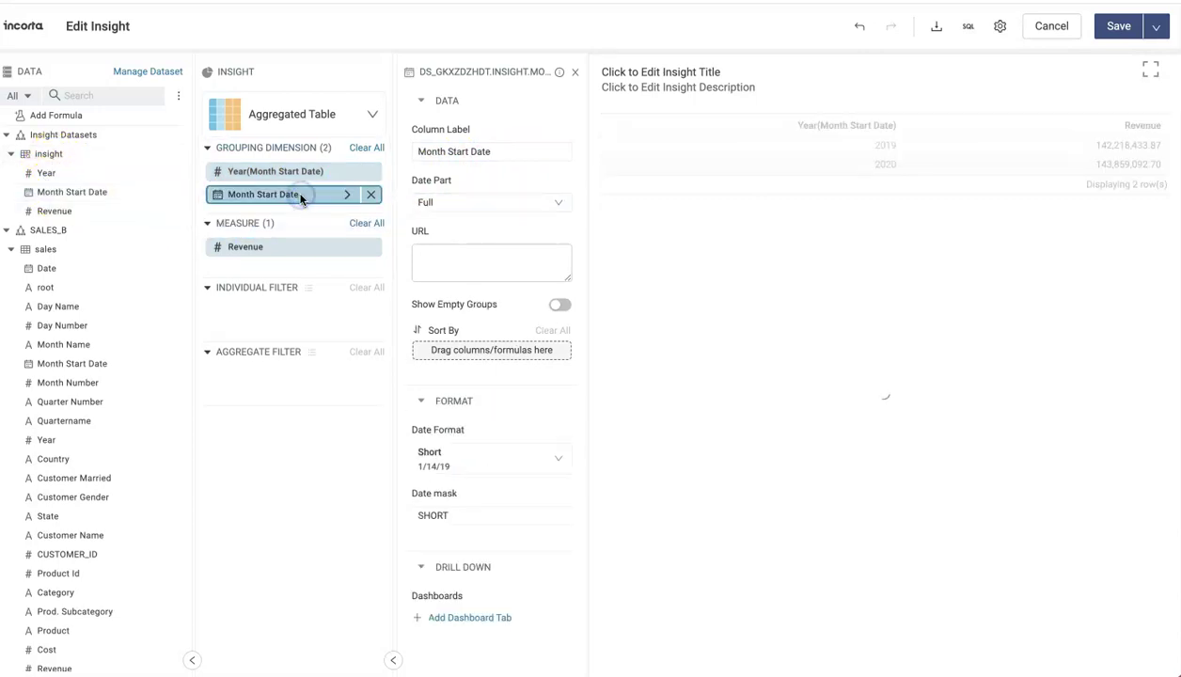
click(470, 205)
click(451, 307)
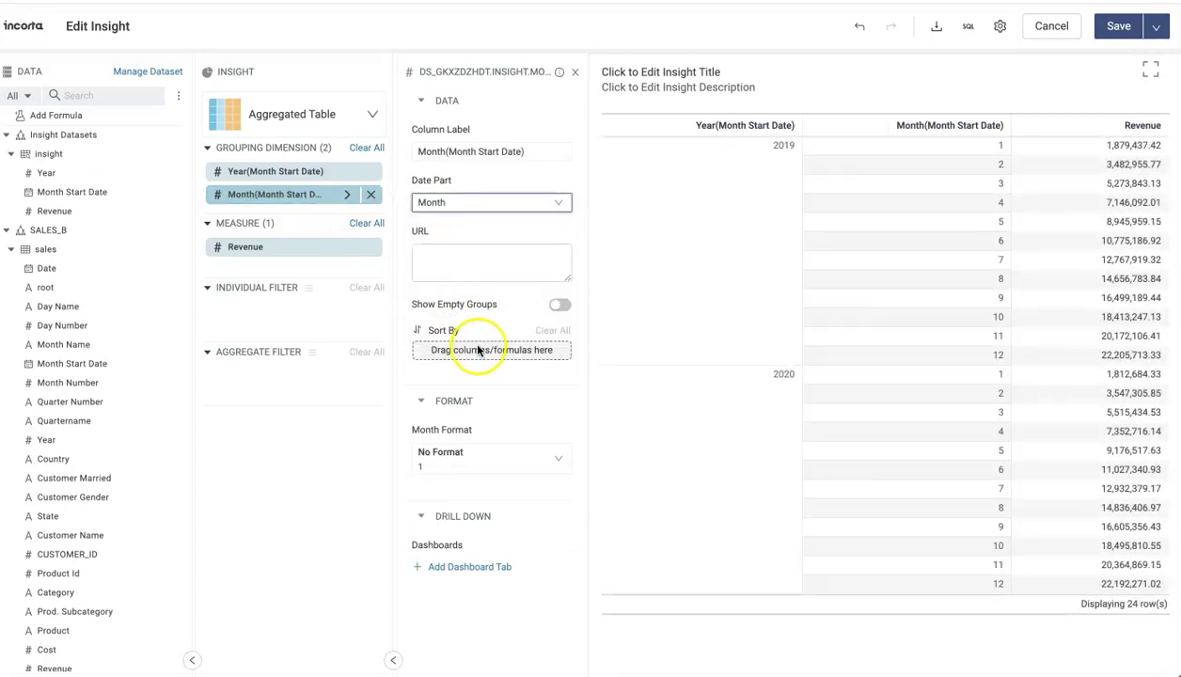
click(460, 455)
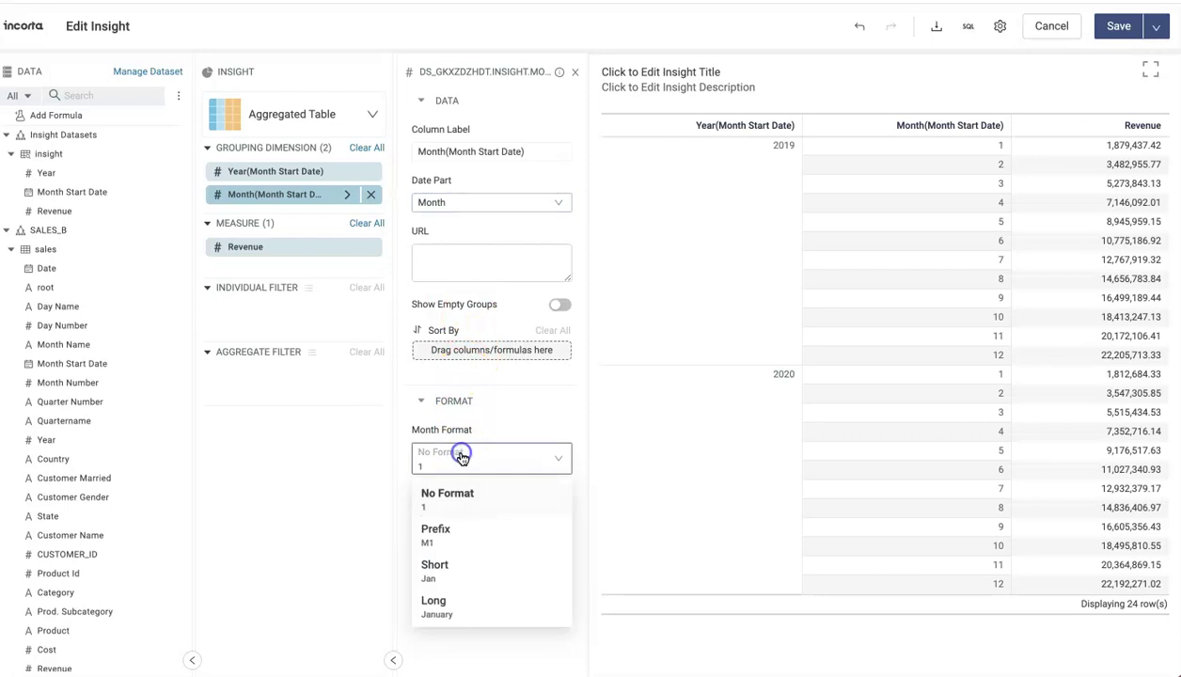
click(446, 565)
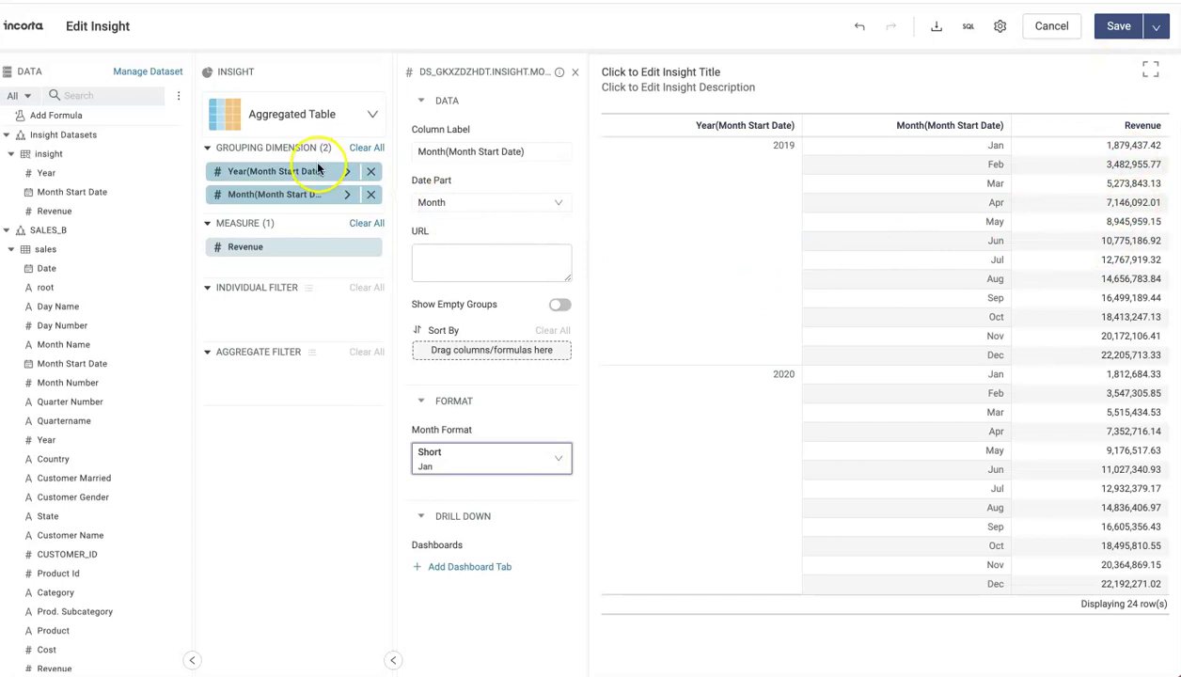
Remove the Year(Month Start Date) grouping dimension and rename the remaining one Month.
click(371, 174)
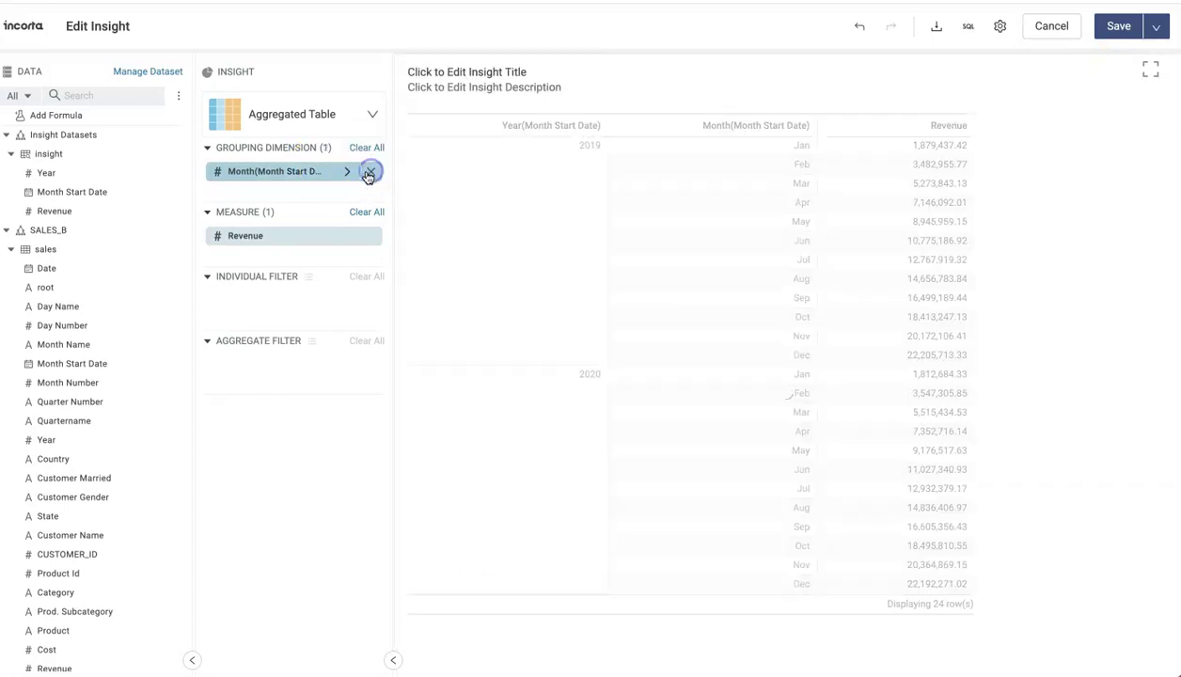
double_click(290, 173)
text(M)
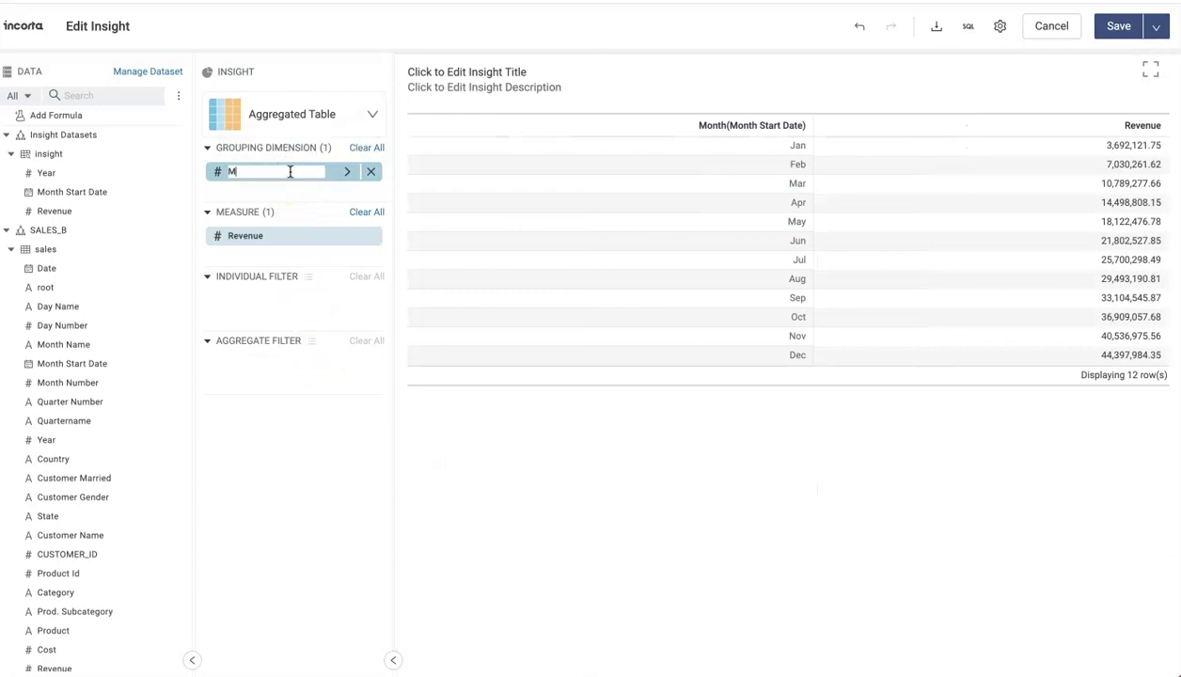
text(onth)
click(416, 390)
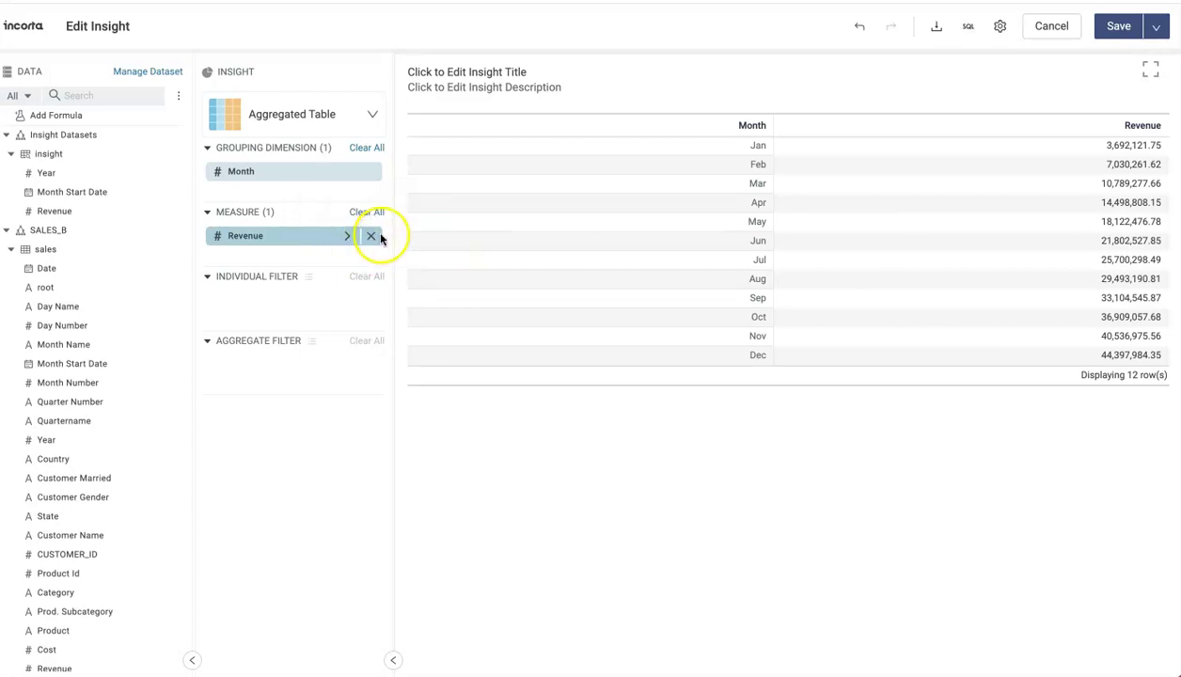
Replace the Revenue measure with a formula summing the result set's Revenue through sum(if()) where its Year = $p_year.
click(372, 238)
drag(58, 116, 295, 252)
text(sum(if)
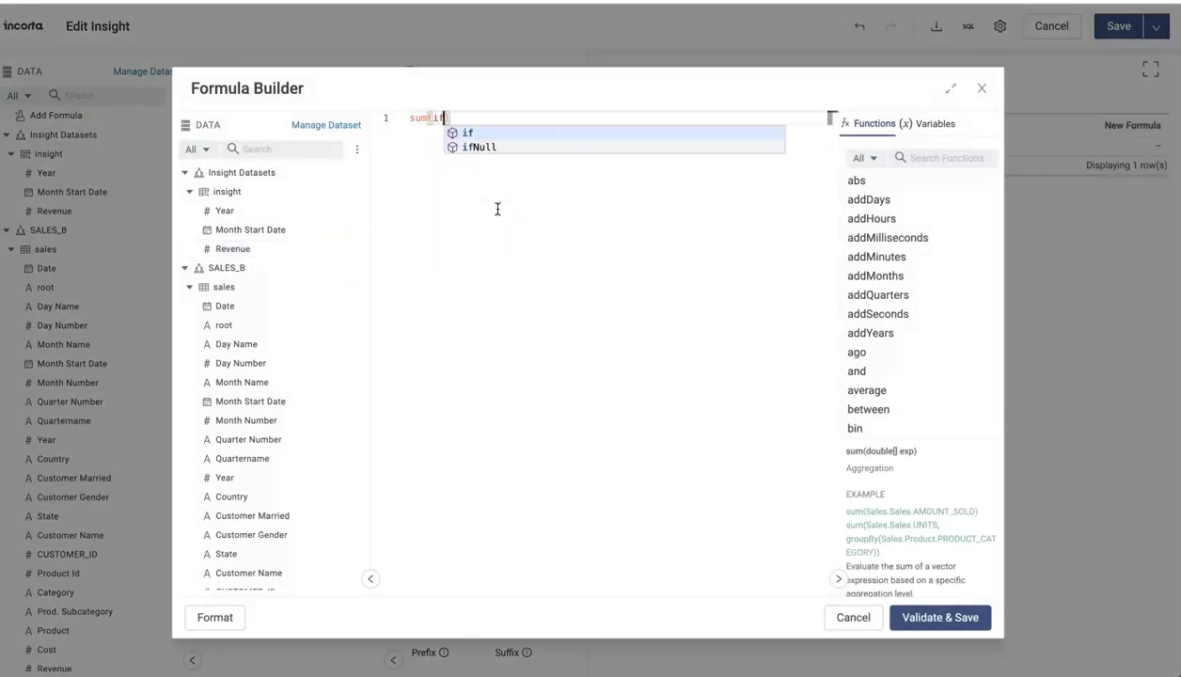
text(()
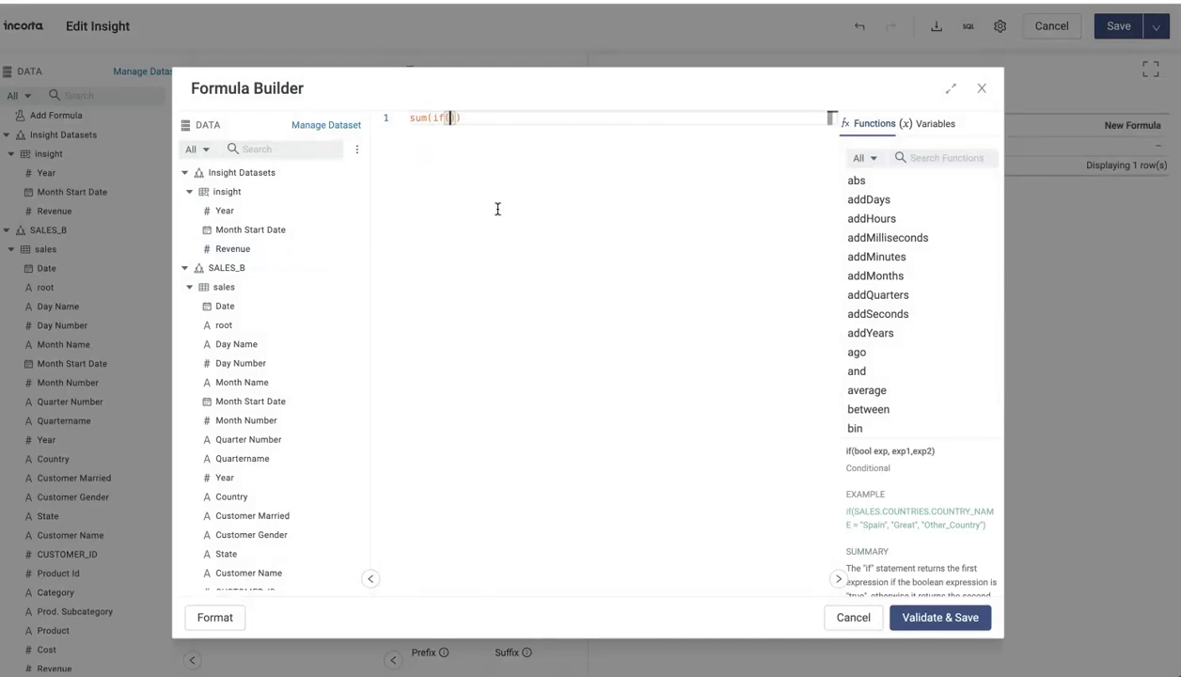
click(225, 211)
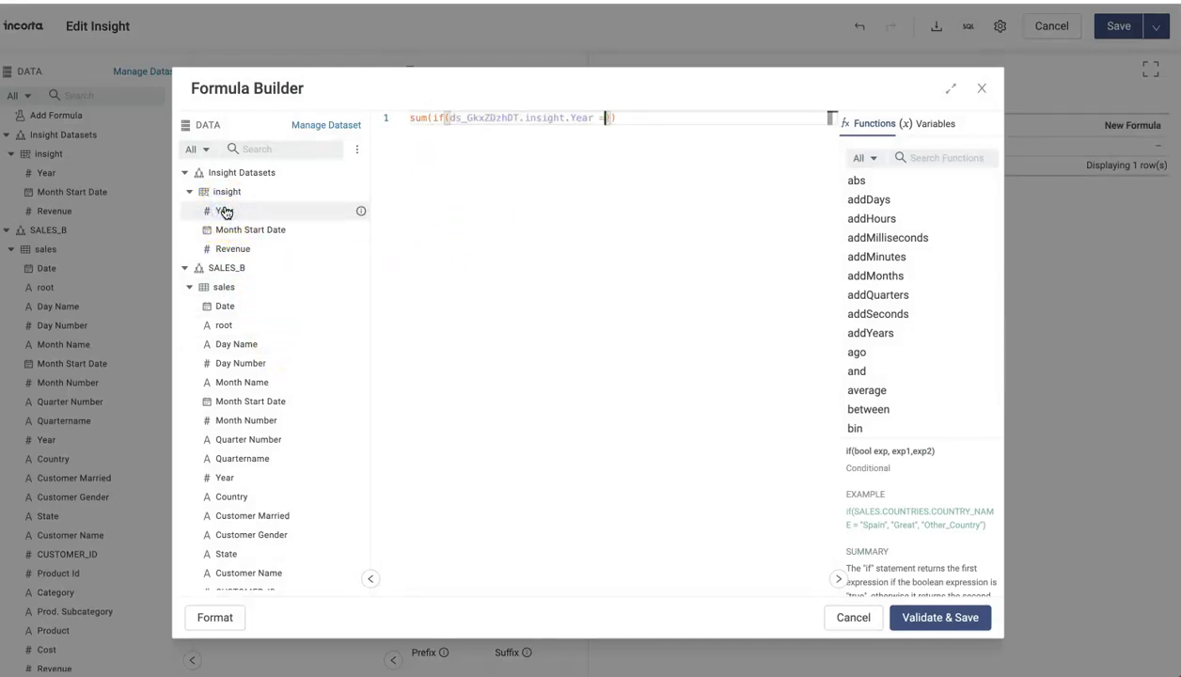
text(= $p_year)
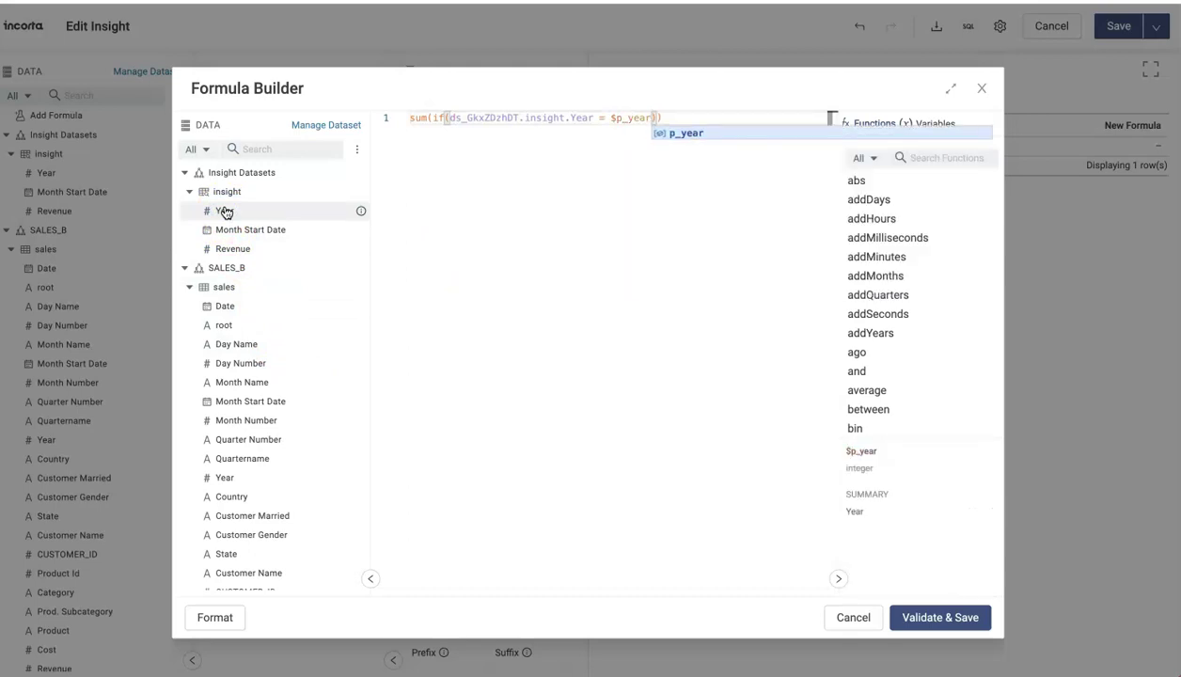
text(,)
click(223, 255)
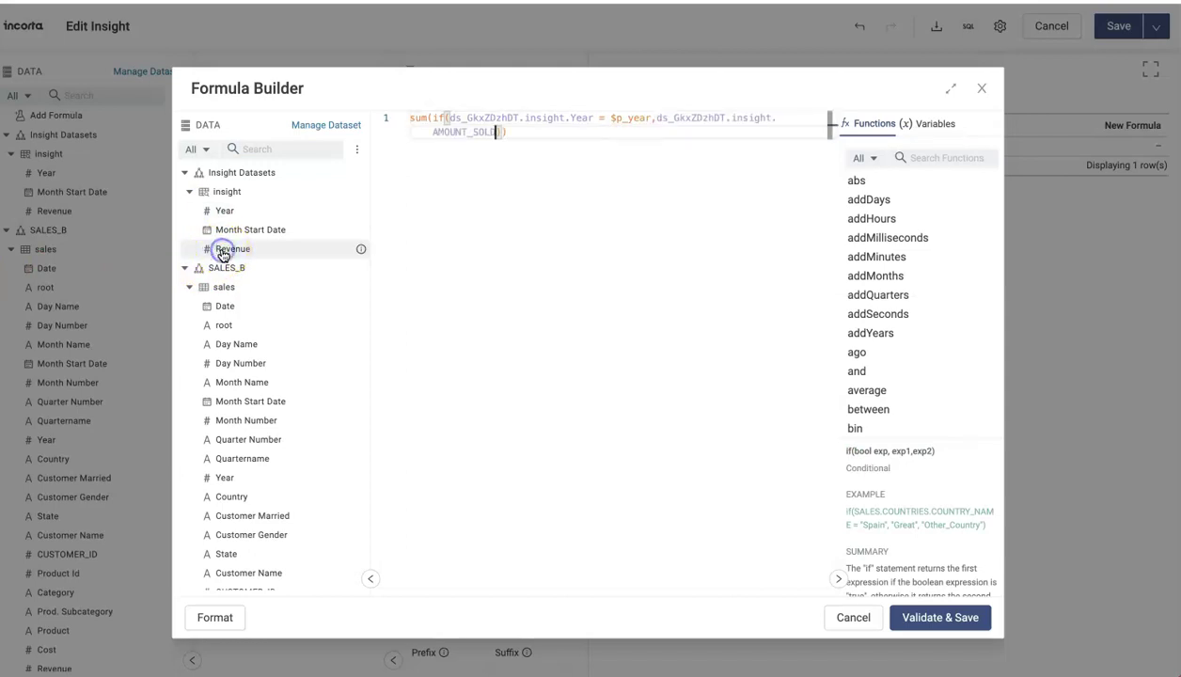
Format the measure formula, add 0 as the third argument of if(), and validate and save it.
click(533, 135)
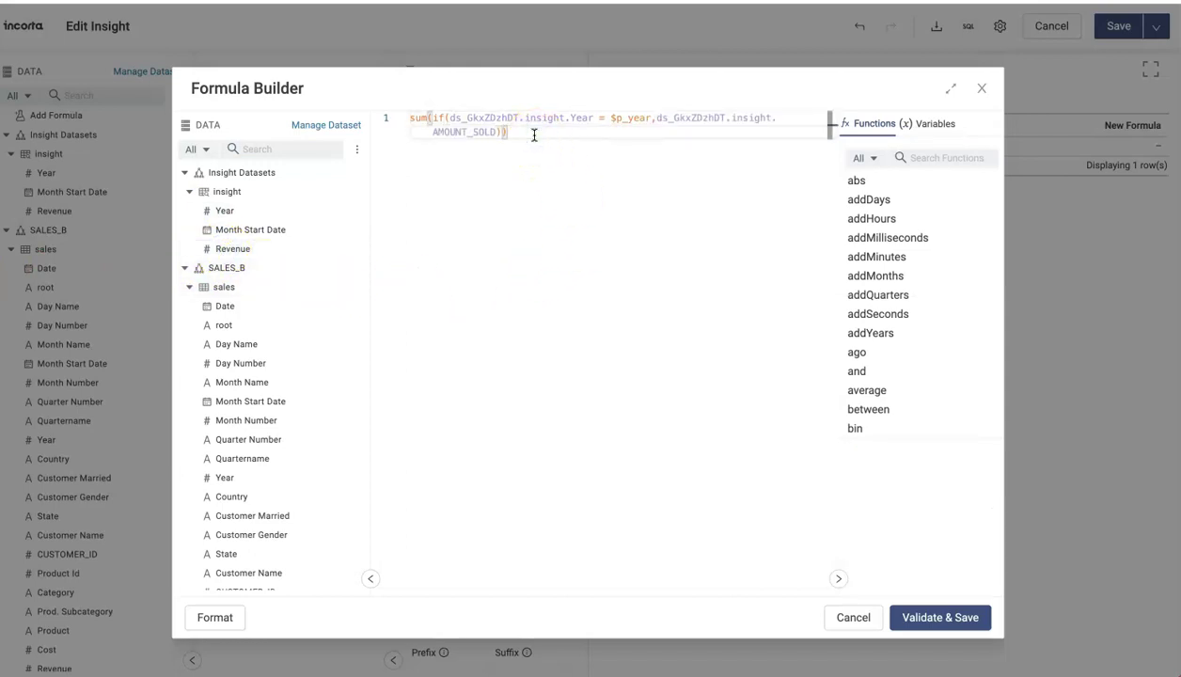
click(211, 620)
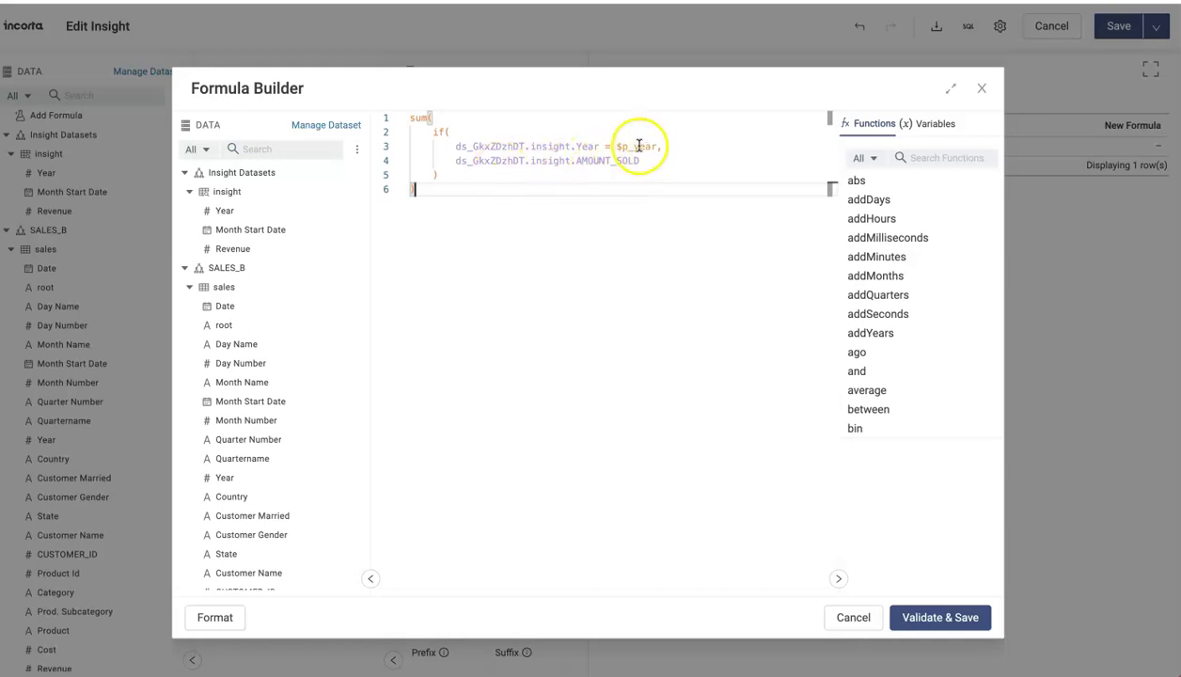
click(540, 376)
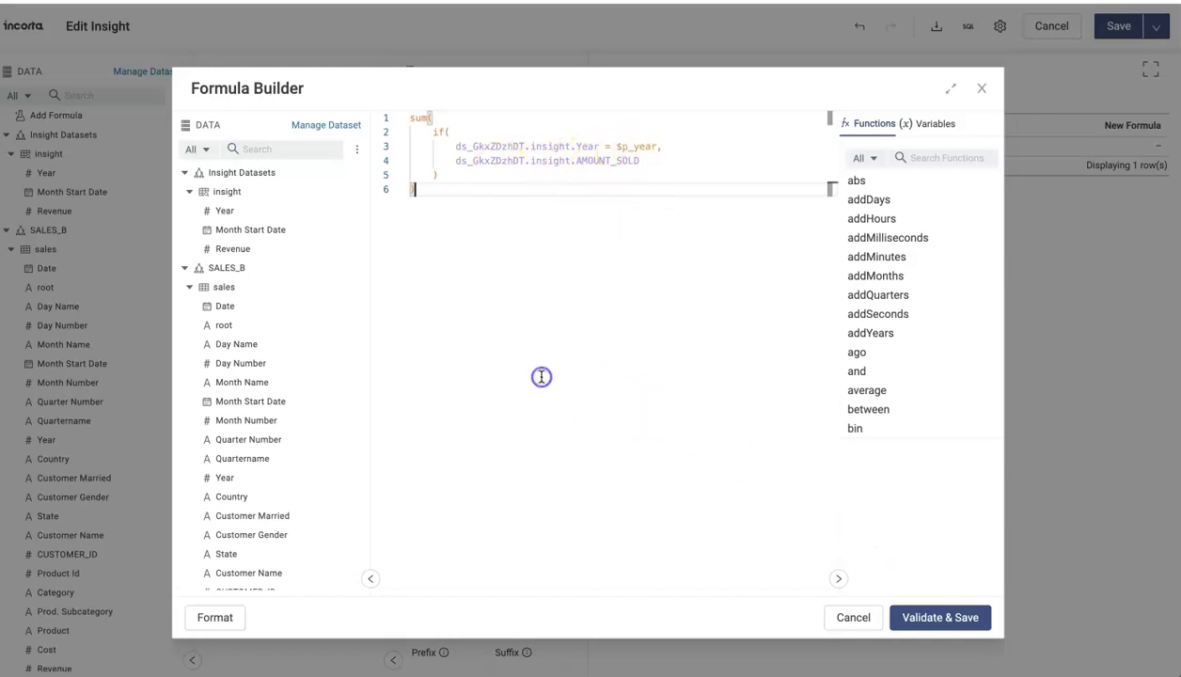
key(ctrl+a)
click(552, 405)
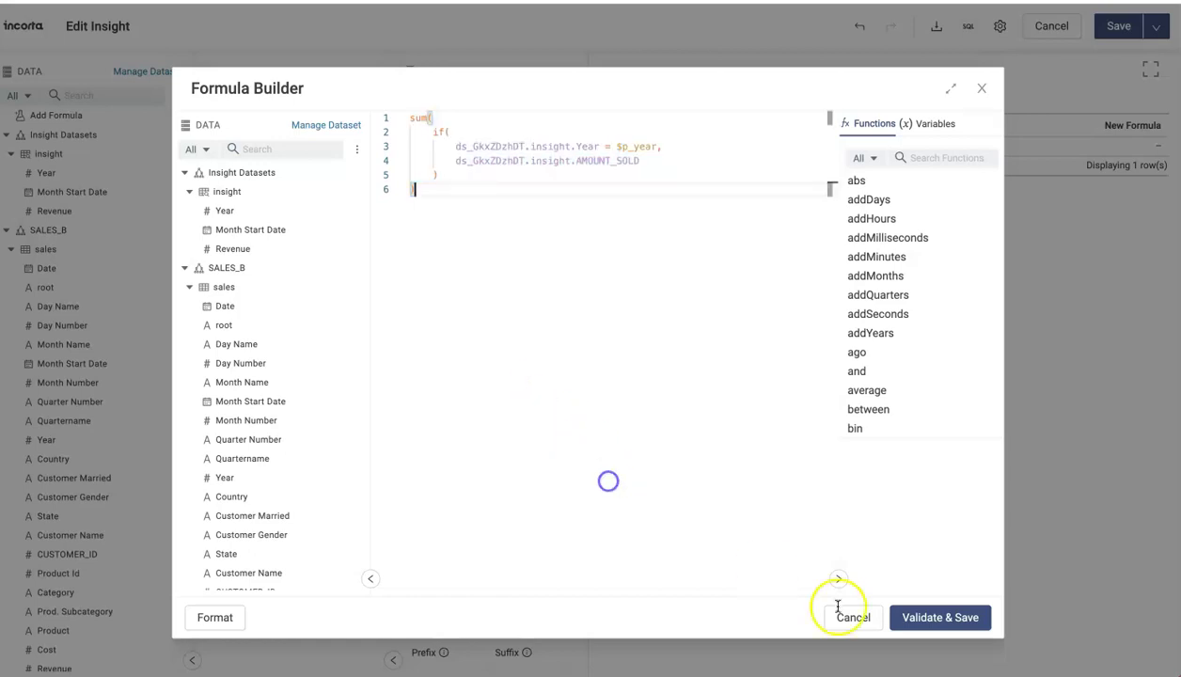
click(929, 618)
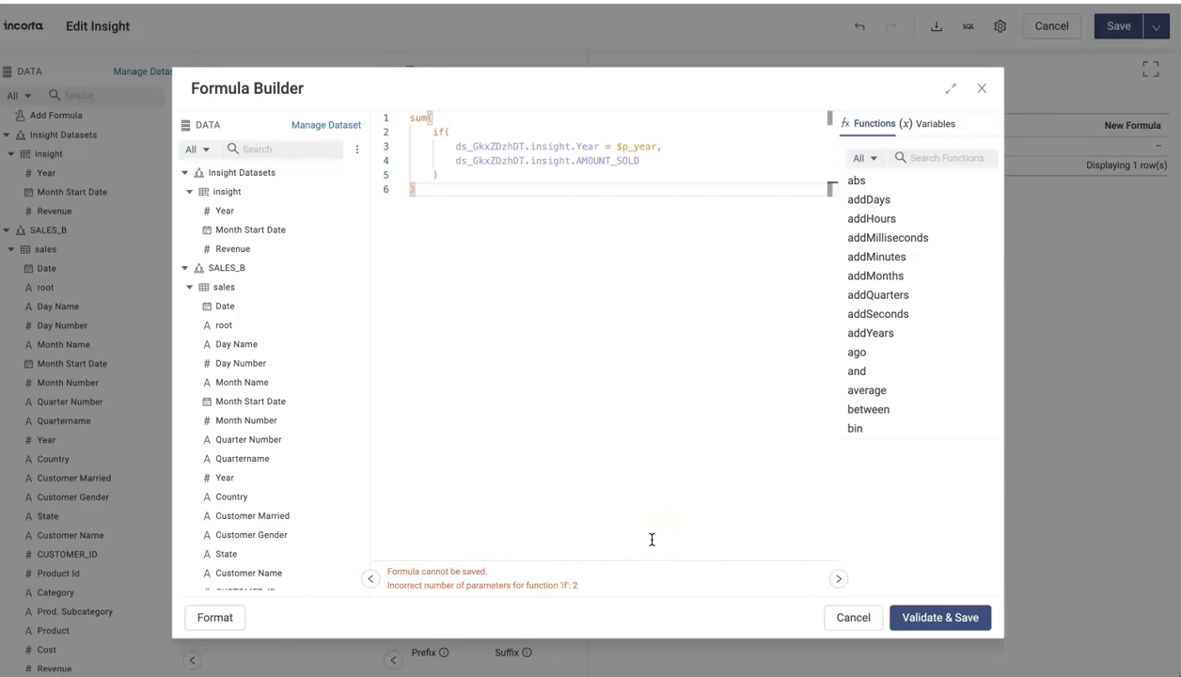
click(668, 161)
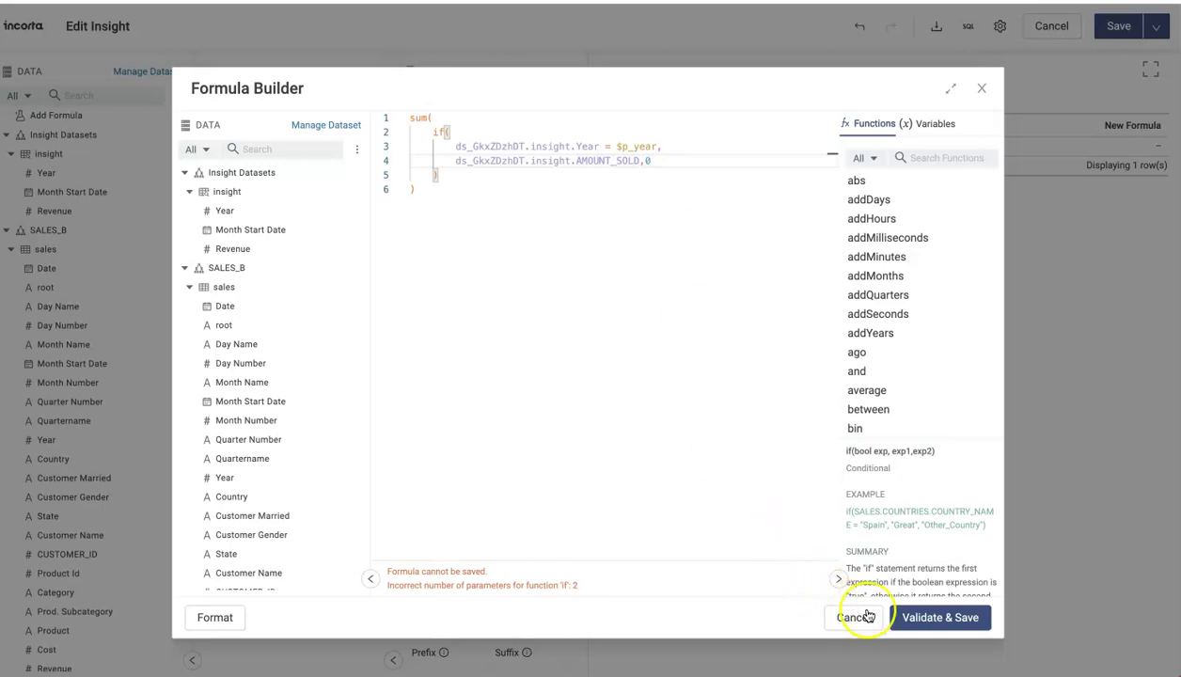
click(931, 617)
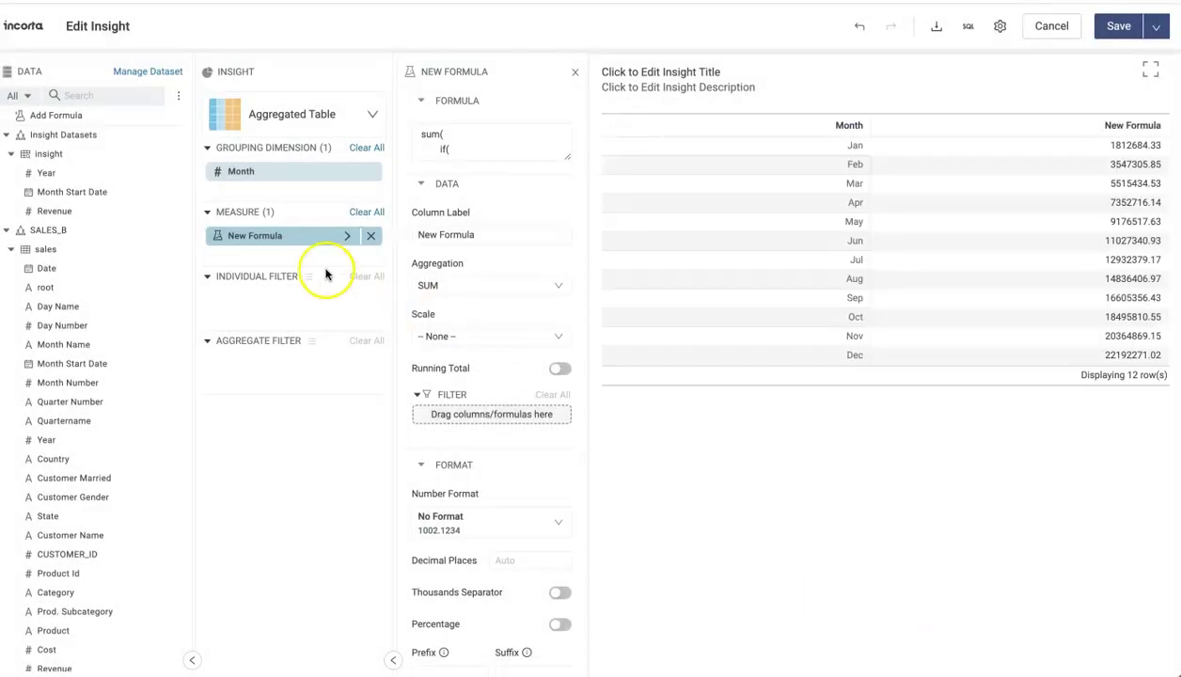
Copy the measure's full formula text and rename the measure YTD_Revenue ($$p_year).
click(473, 147)
key(ctrl+a)
key(ctrl+c)
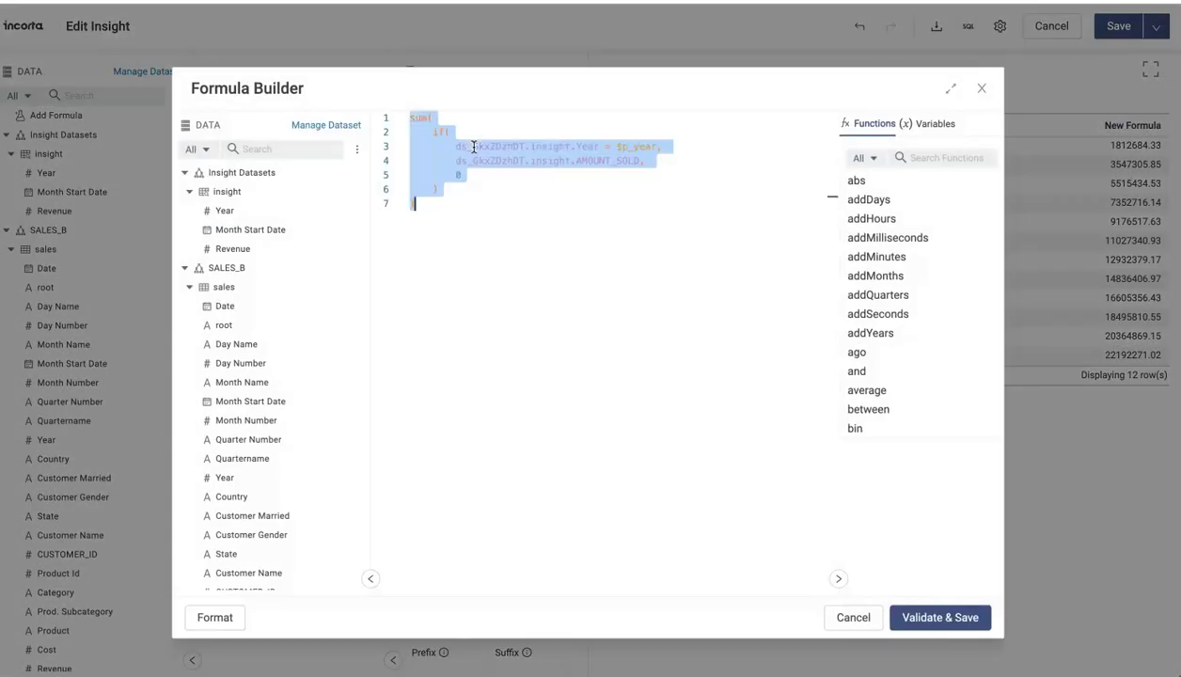
click(931, 618)
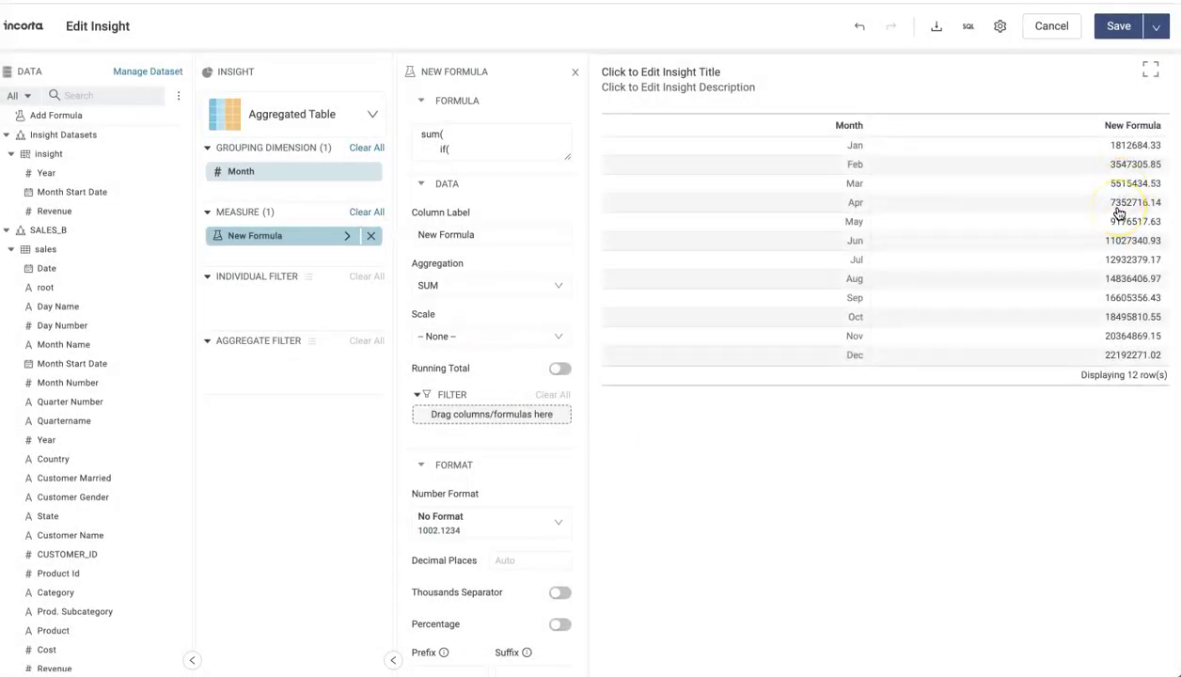
double_click(266, 236)
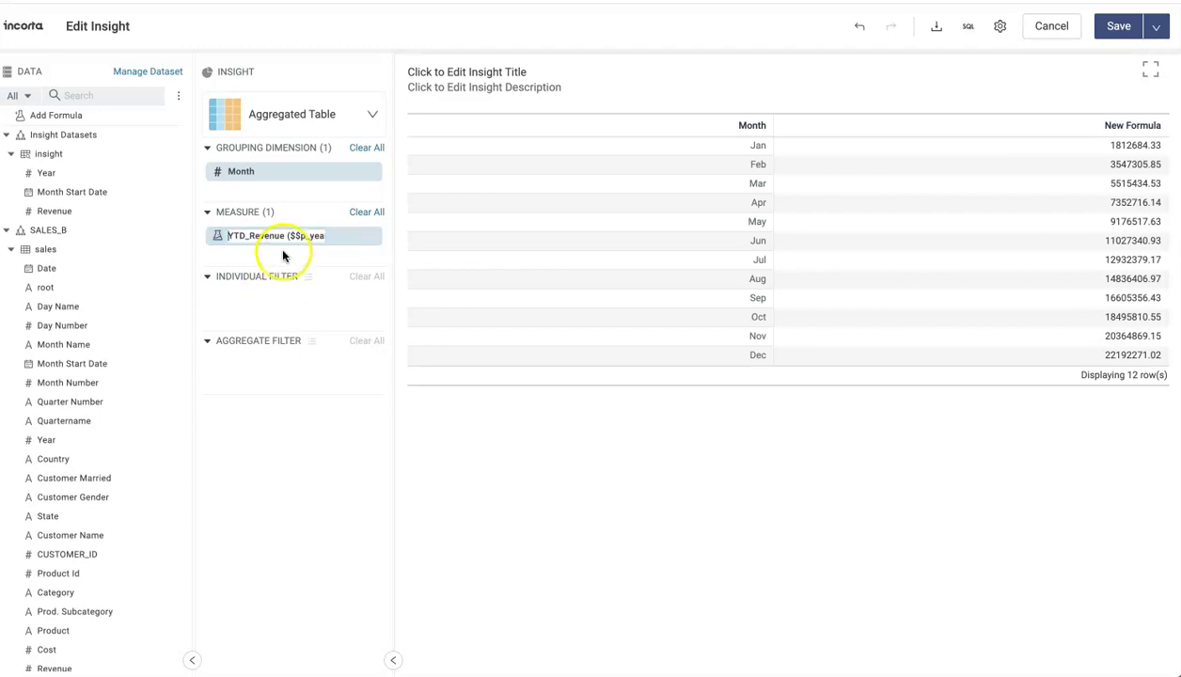
click(282, 256)
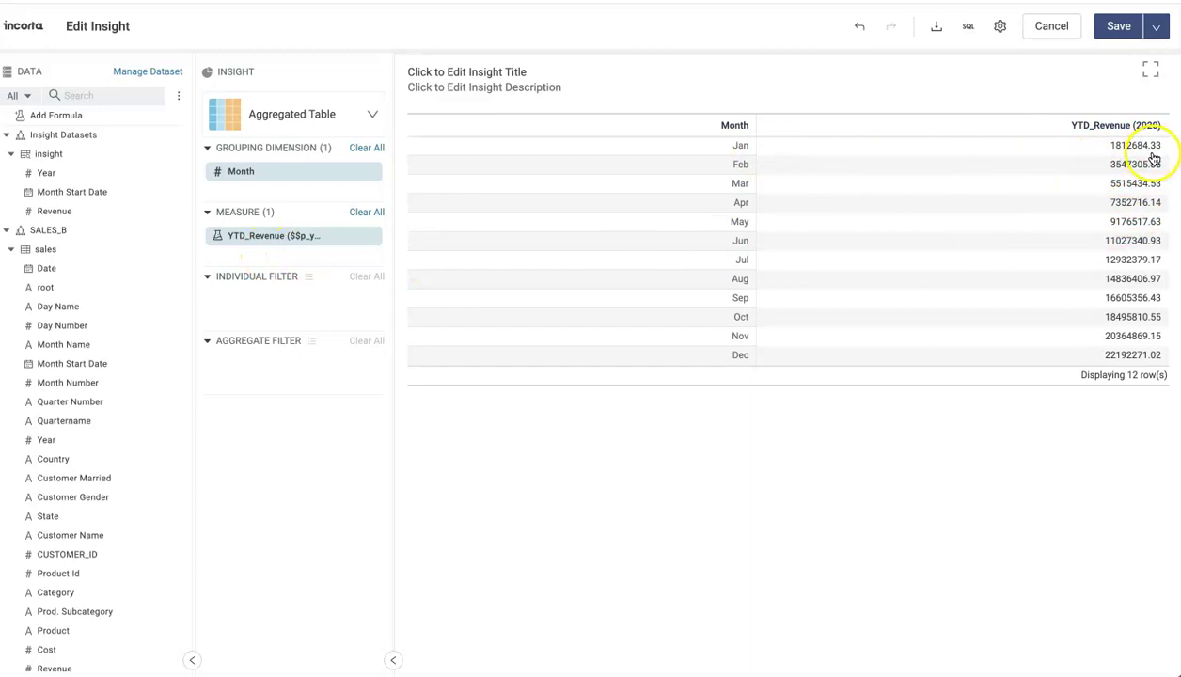
Add a second formula measure from the copied text with the condition changed to $p_year-1, and name it YTD Revenue for Prev Year.
drag(75, 116, 308, 260)
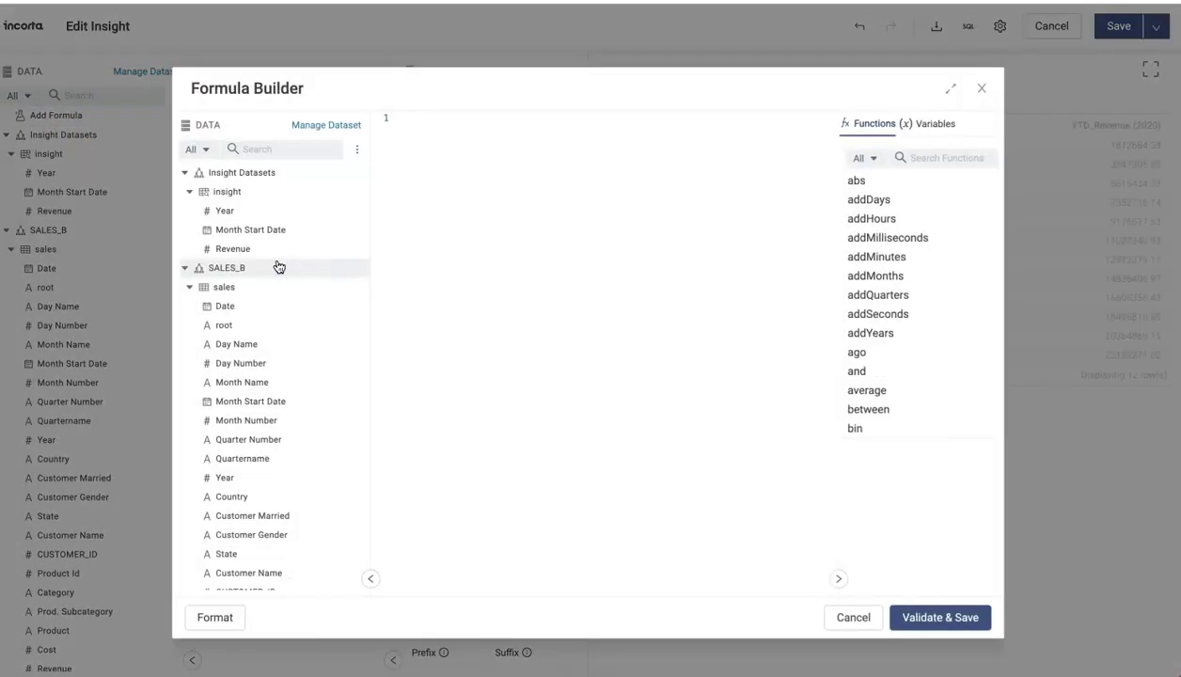
key(ctrl+v)
click(656, 148)
text(-1)
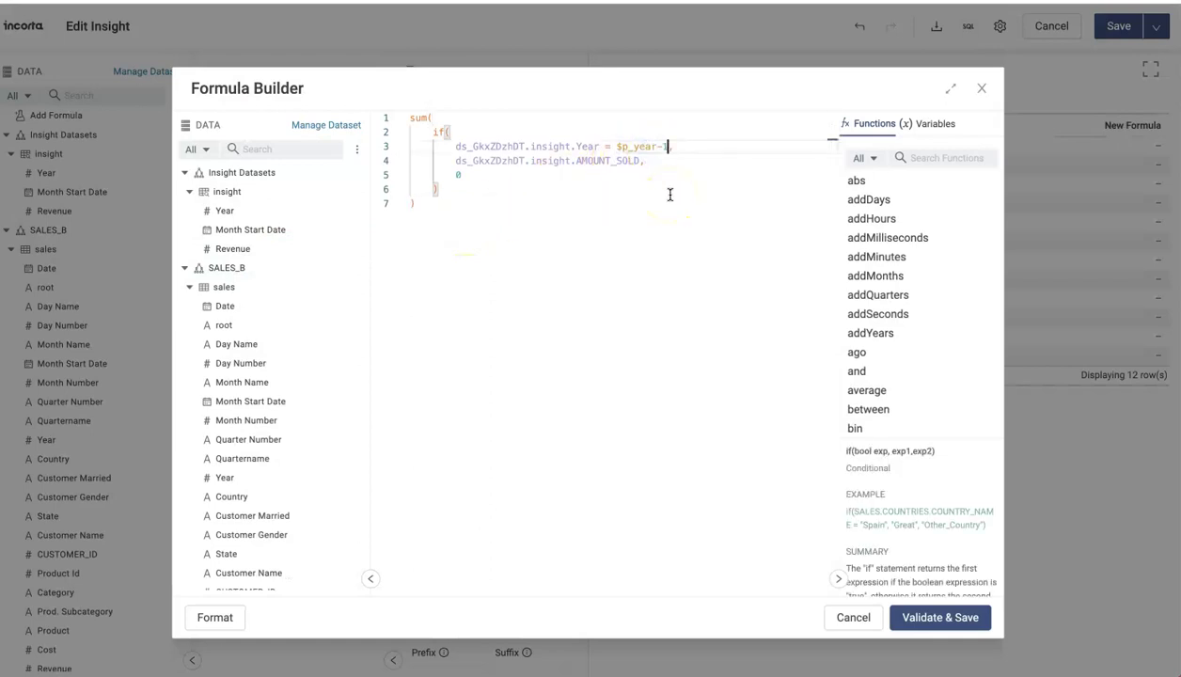
click(937, 617)
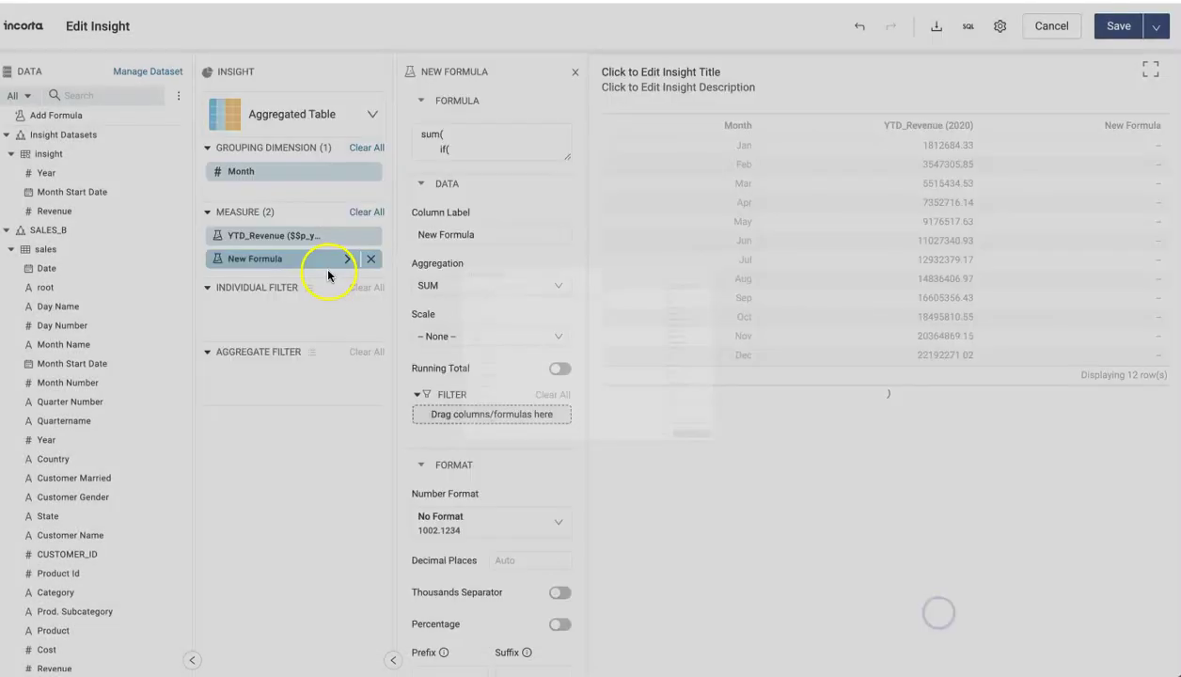
double_click(252, 263)
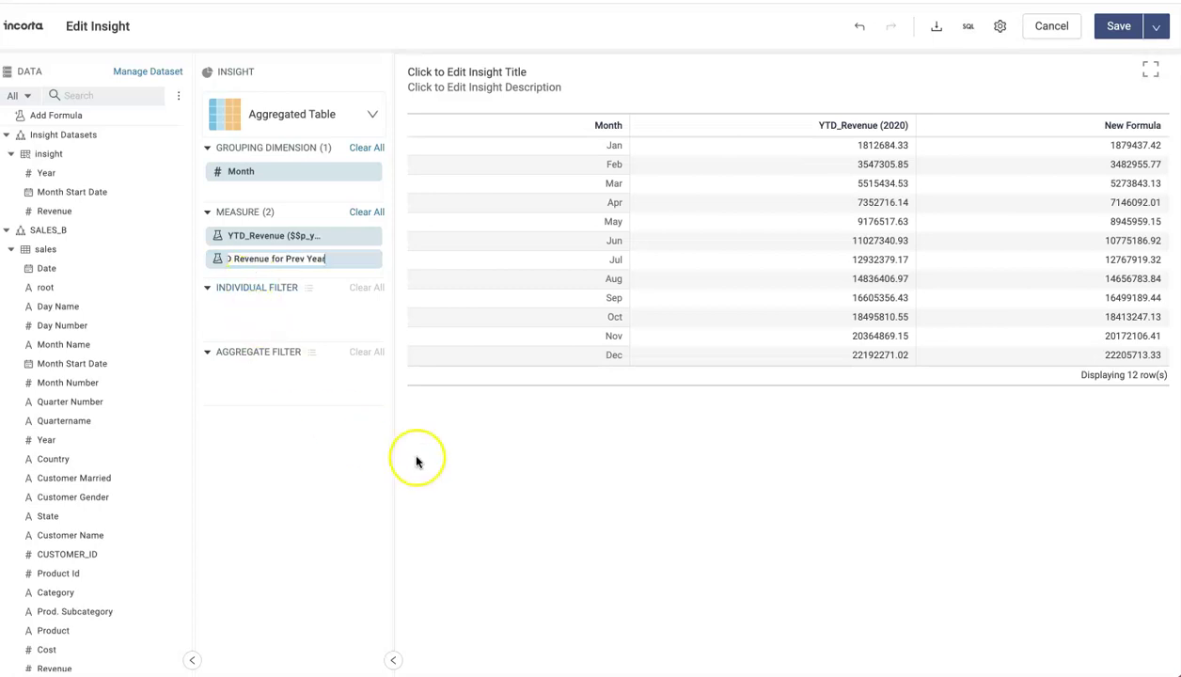
click(470, 459)
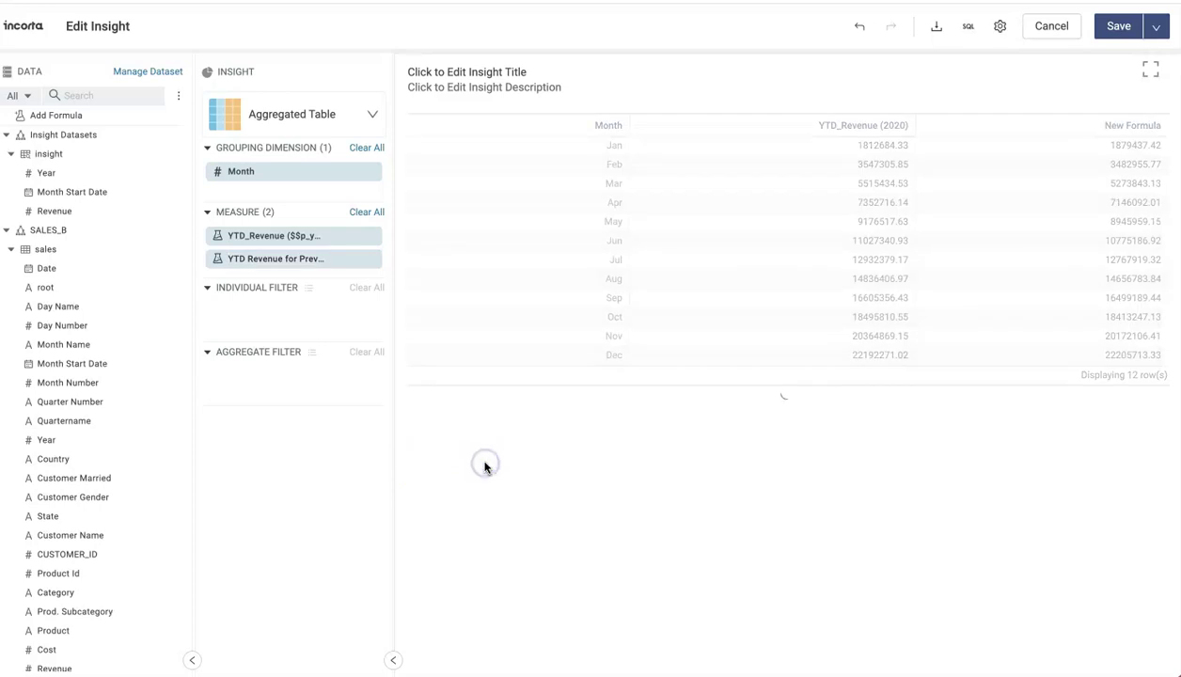
Set the number format of the YTD_Revenue ($$p_year) measure to Dollar Rounded.
click(349, 239)
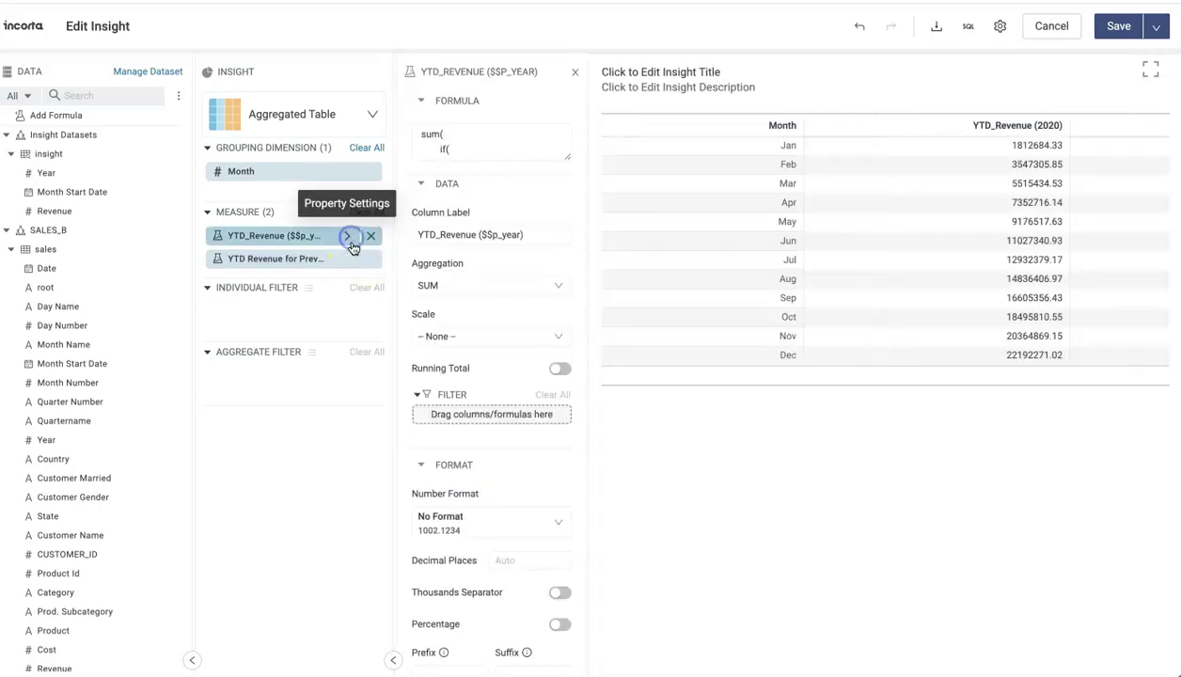
click(551, 335)
click(551, 336)
click(508, 519)
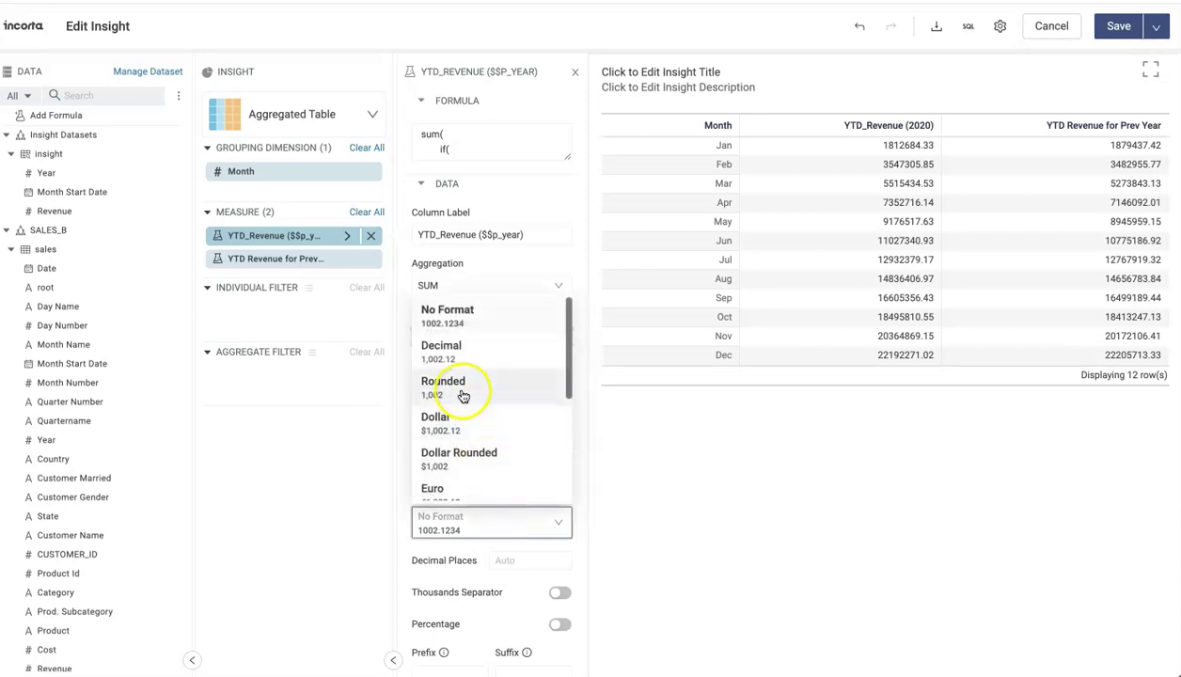
click(437, 422)
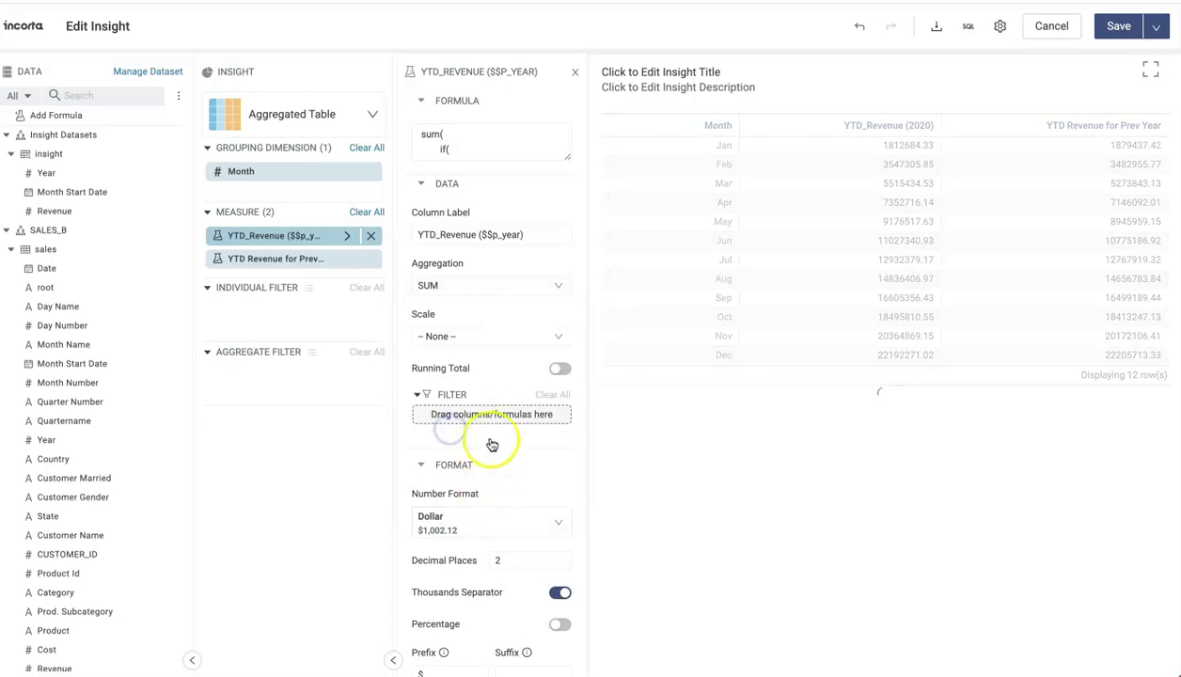
click(501, 519)
click(451, 453)
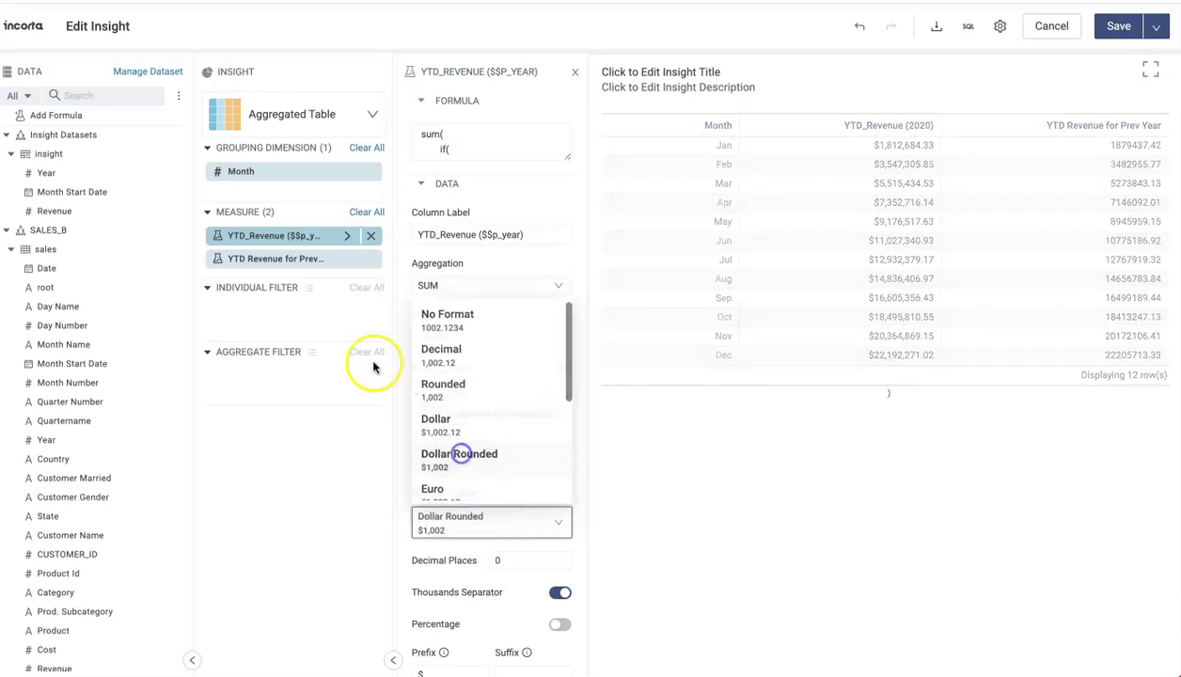
Set the number format of the YTD Revenue for Prev Year measure to Dollar Rounded.
click(347, 258)
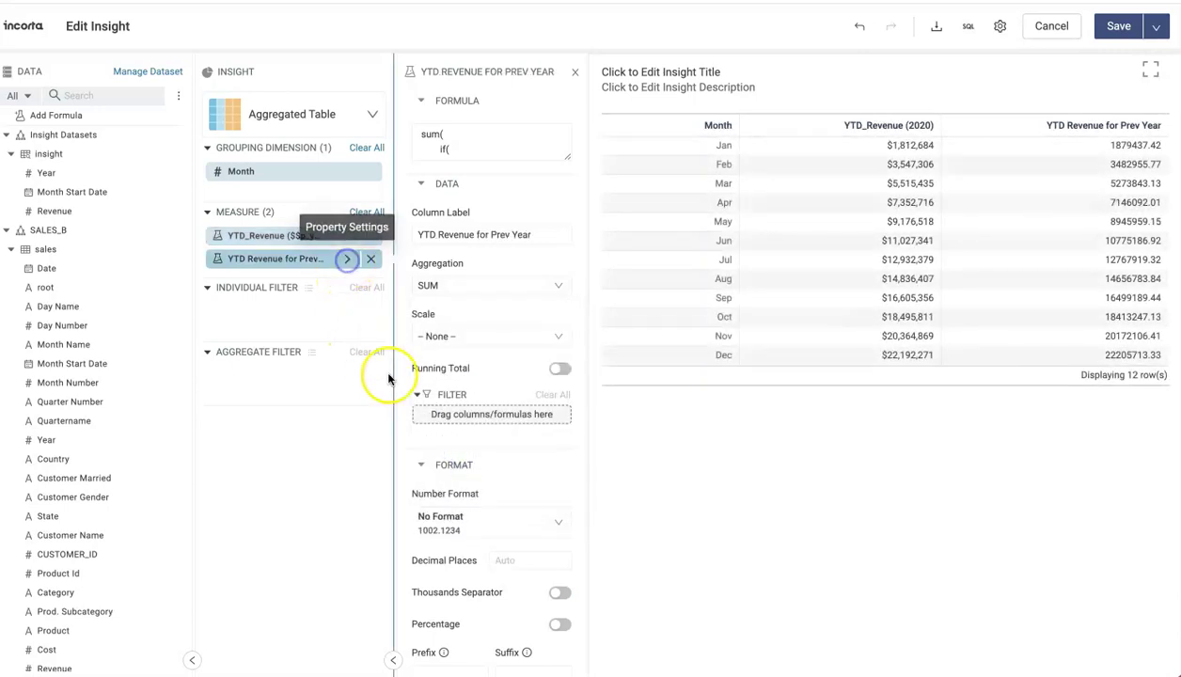
click(469, 525)
click(451, 456)
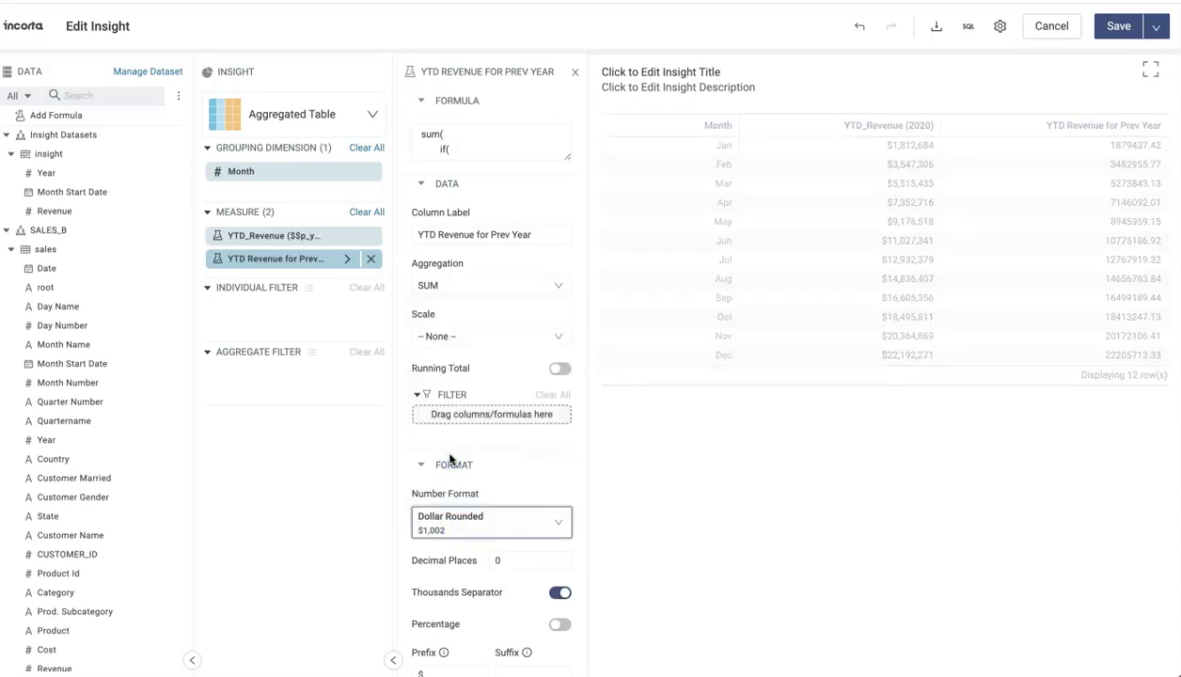
click(846, 538)
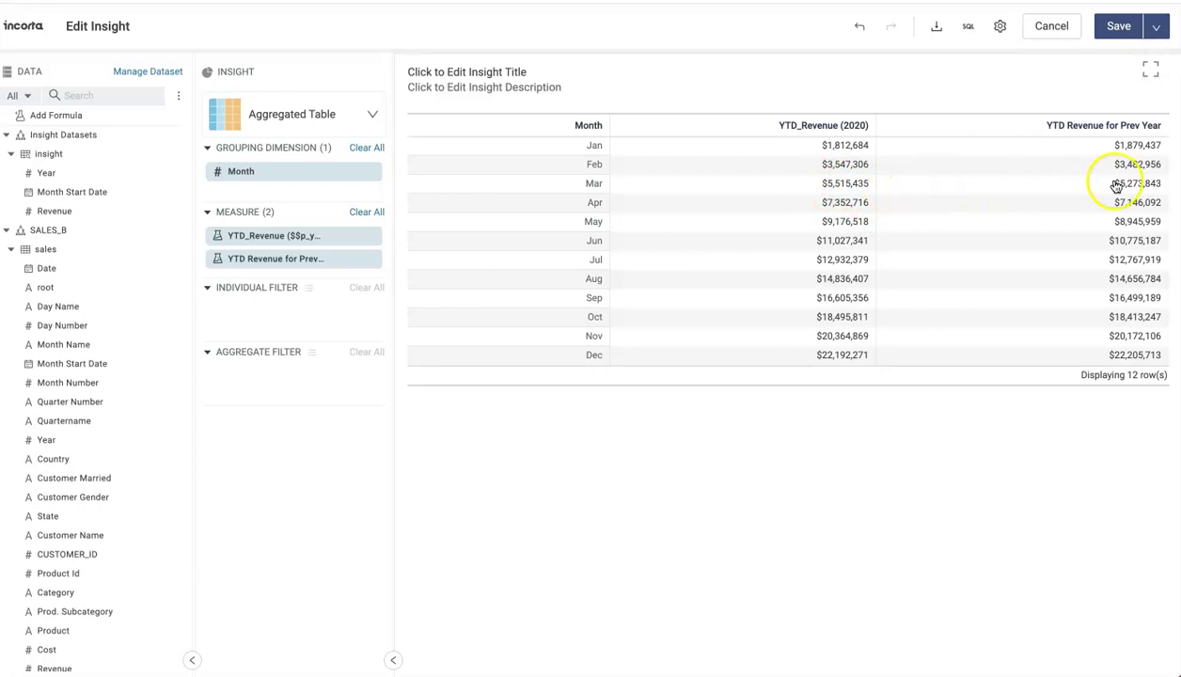
Add a third formula measure containing the copied sum(if()) formula twice, with the second block's condition changed to $p_year-1.
drag(63, 116, 293, 273)
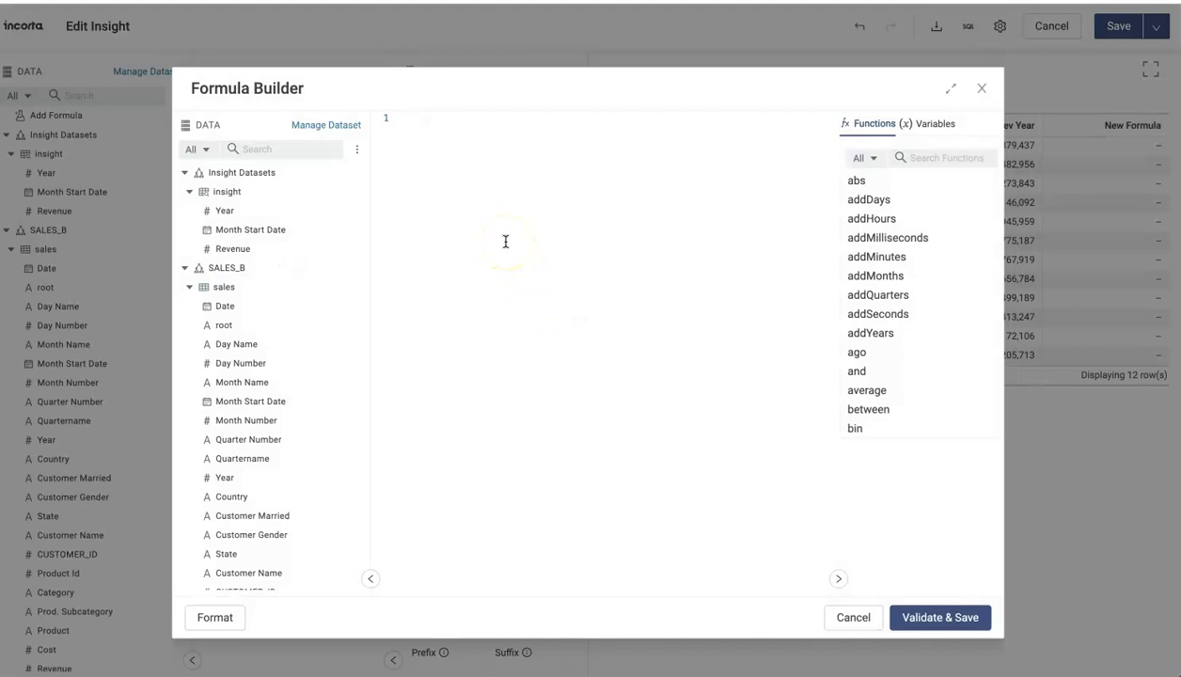
key(ctrl+v)
key(Return)
key(Return)
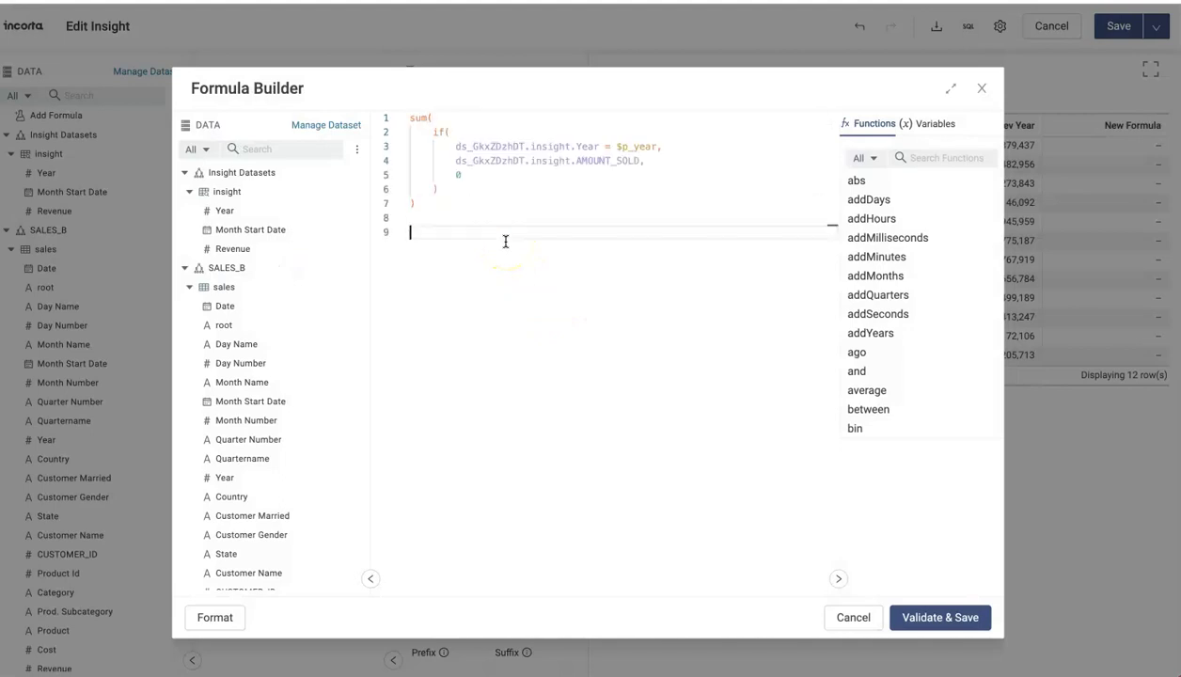
text(sum(     if(         ds_GkxZDzhDT.insight.Year = $p_year,         ds_GkxZDzhDT.insight.AMOUNT_SOLD,         0     ))
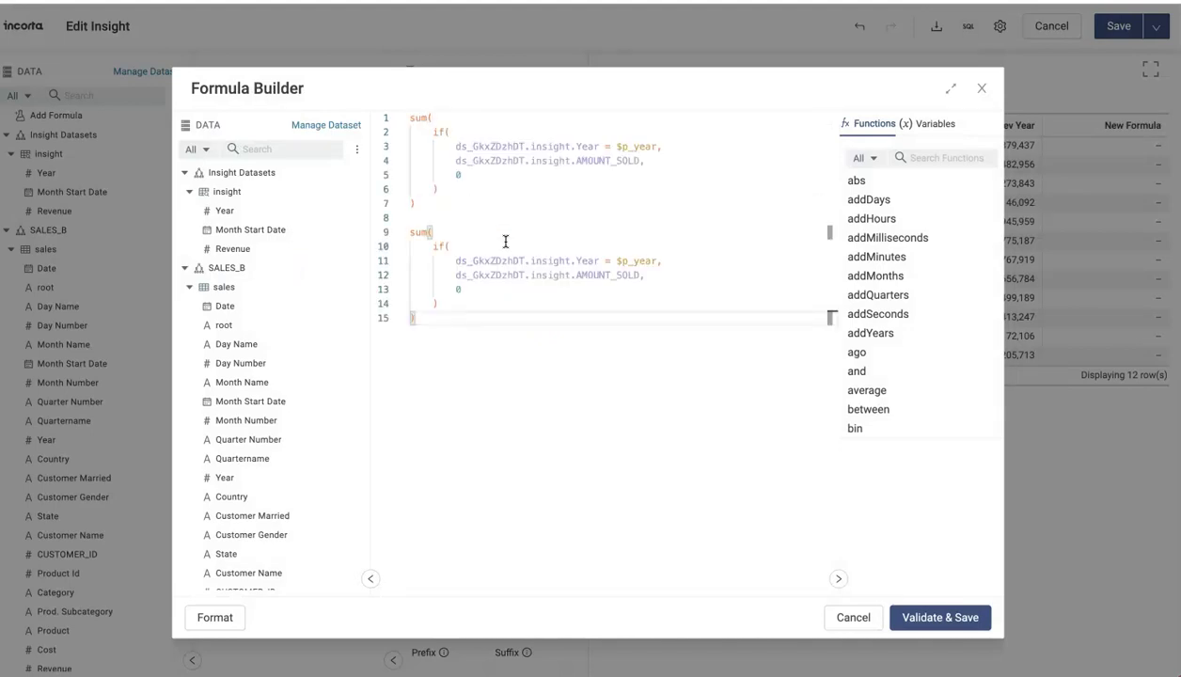
click(657, 260)
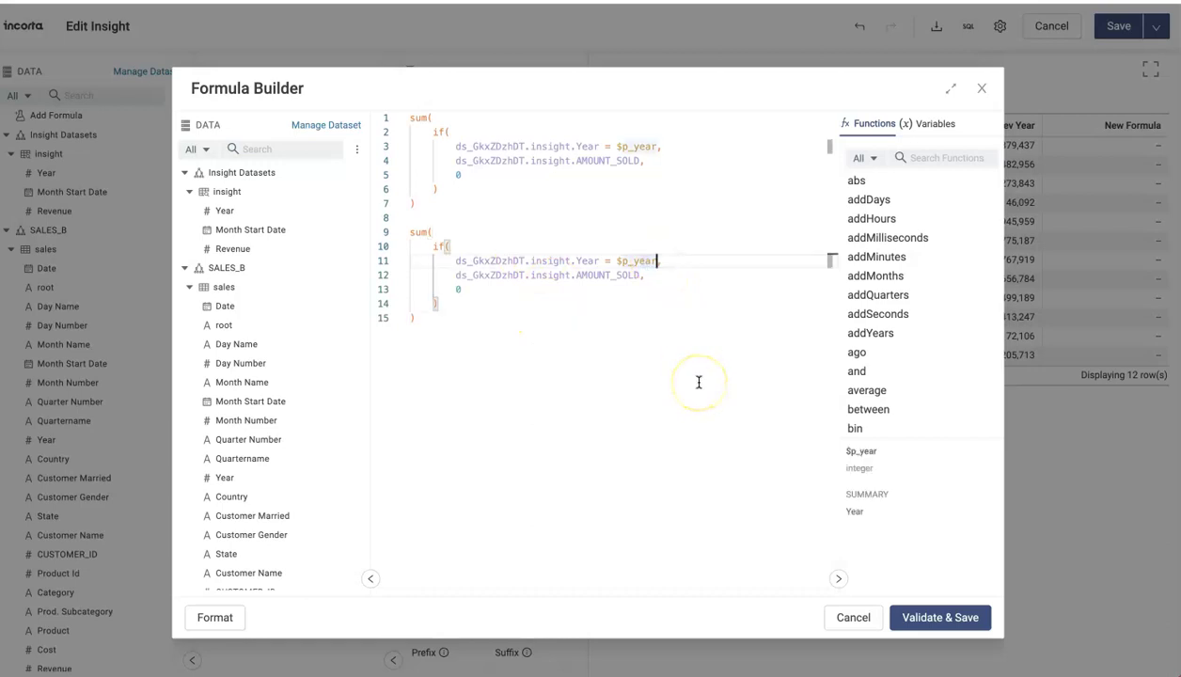
text(-1)
Copy the $p_year-1 sum block, and turn the two sums into a subtraction enclosed in parentheses.
drag(414, 318, 391, 239)
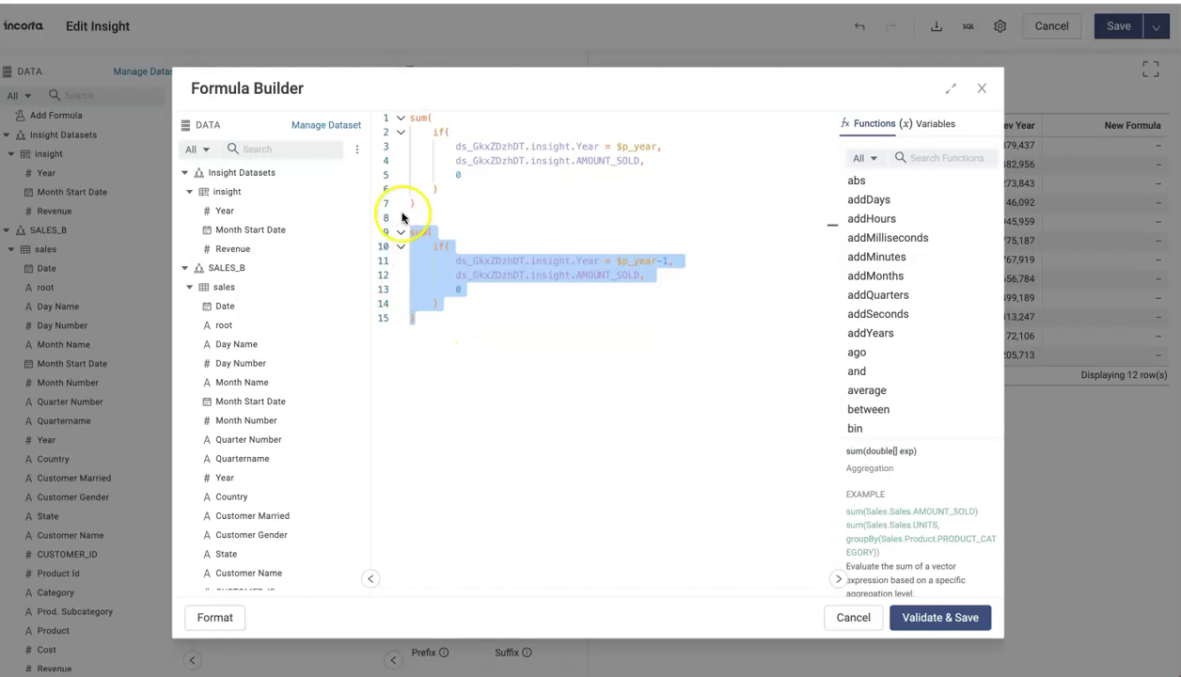
click(404, 217)
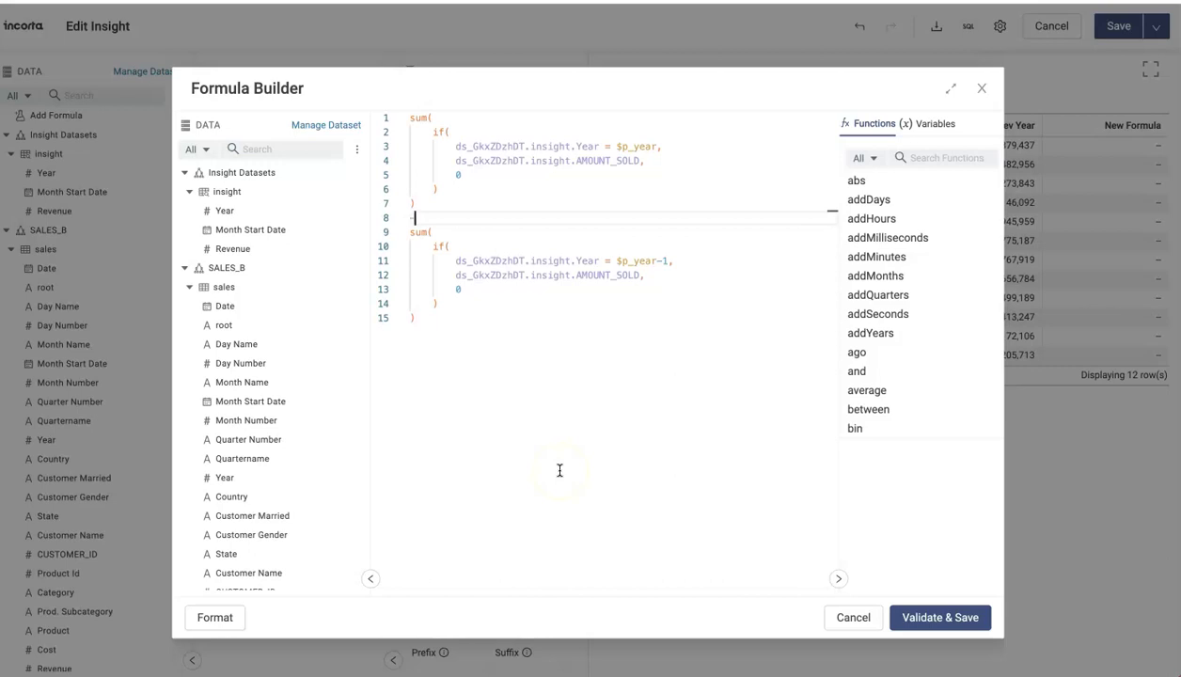
key(ctrl+Home)
key(Return)
key(Up)
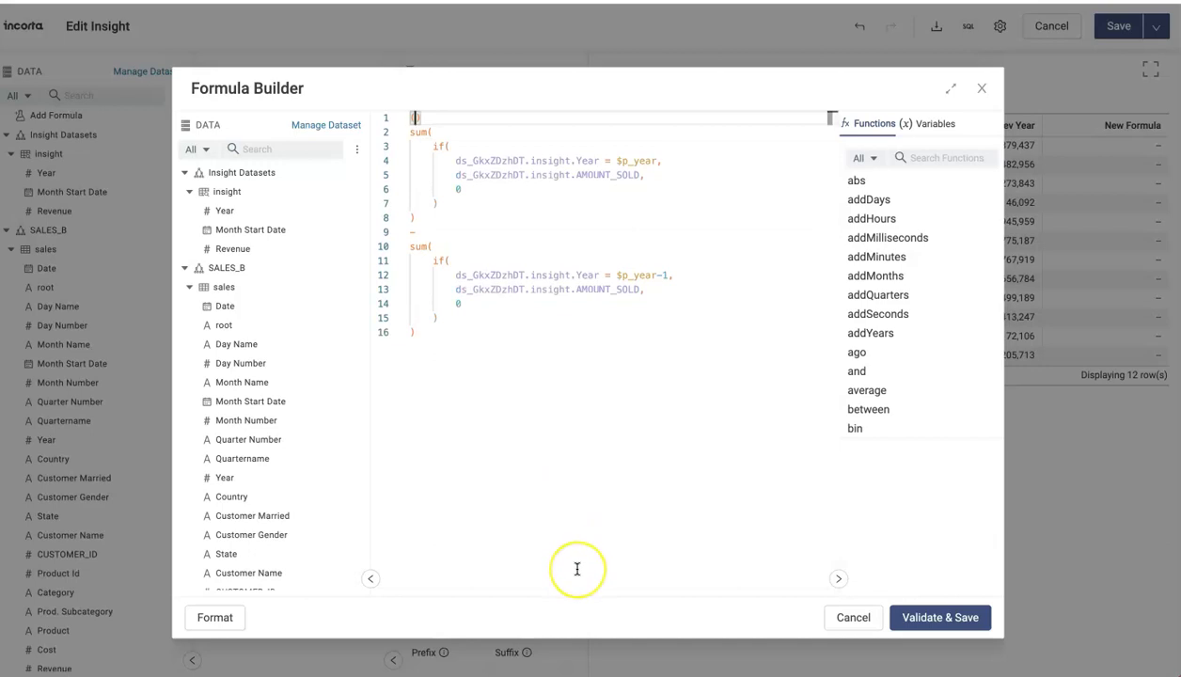
click(495, 433)
key(Return)
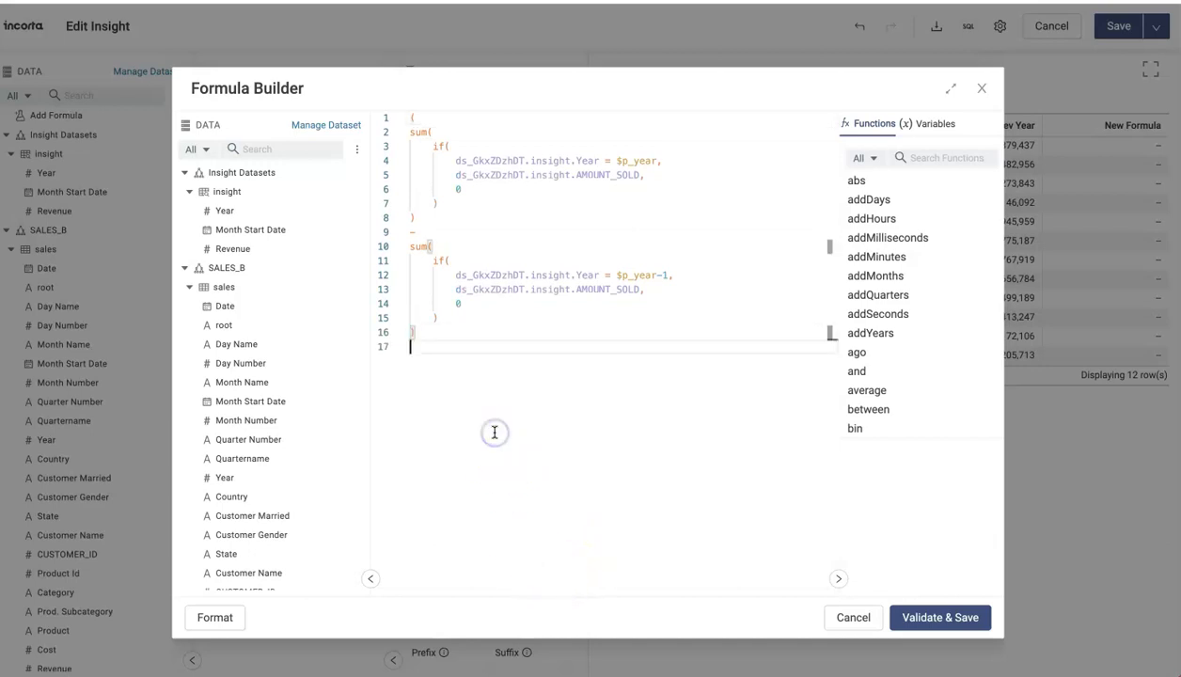
Divide the parenthesised difference by the copied sum(if()) block that uses $p_year-1.
key(Return)
key(Return)
text(/)
key(Return)
key(Return)
text(sum(     if(         ds_GkxZDzhDT.insight.Year = $p_year-1,         ds_GkxZDzhDT.insight.AMOUNT_SOLD,         0     ) ))
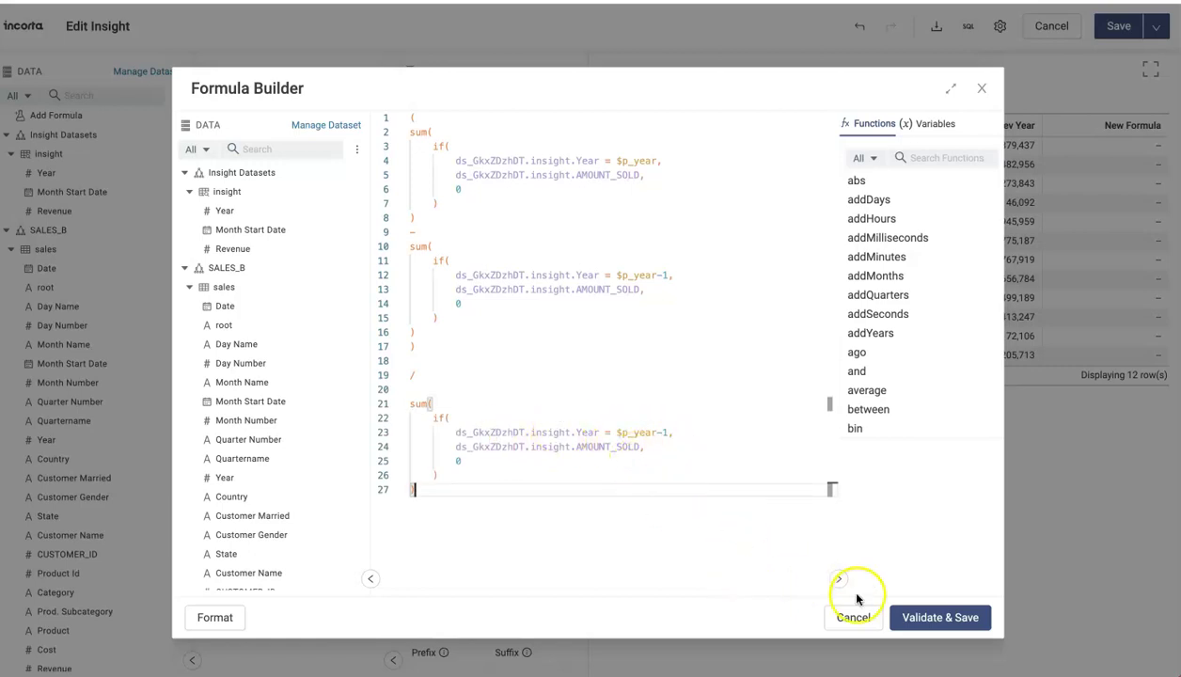
Validate and save the formula, and rename the new measure % Change.
click(939, 618)
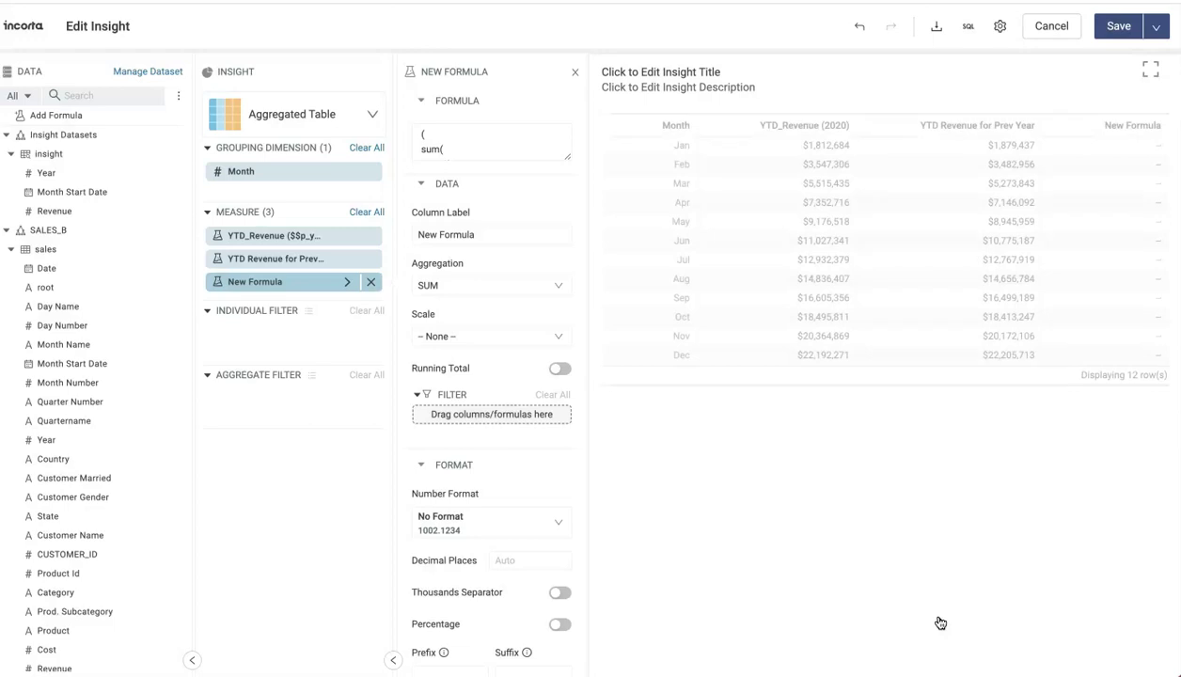
double_click(254, 282)
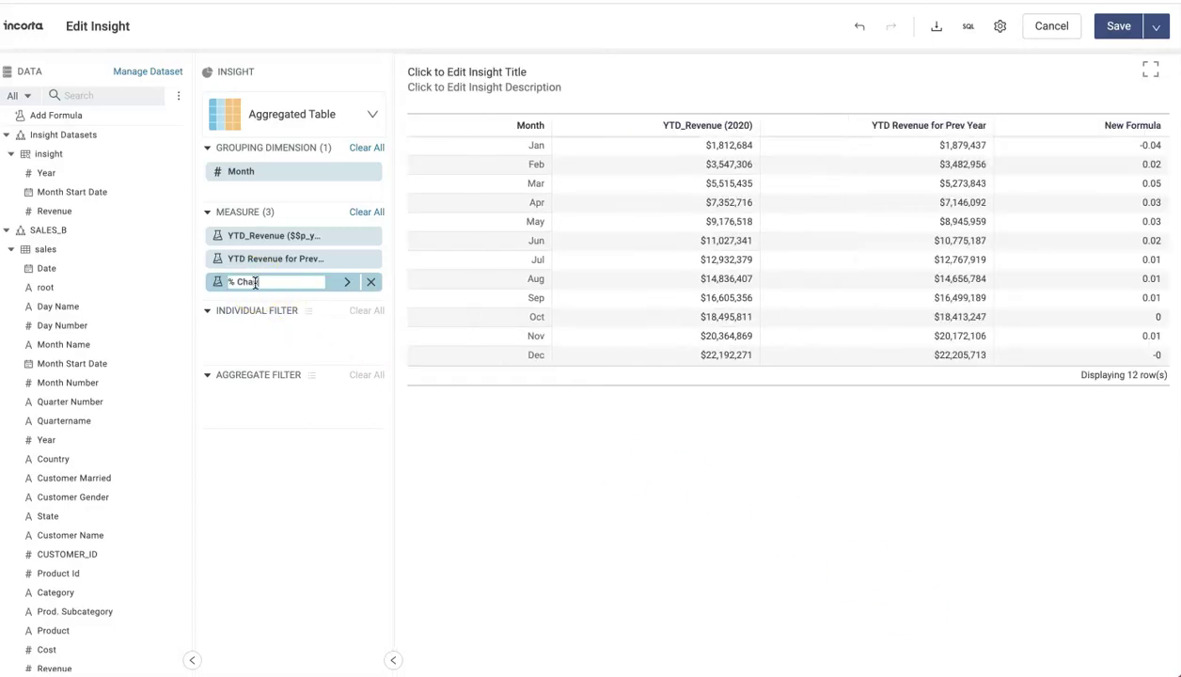
click(225, 346)
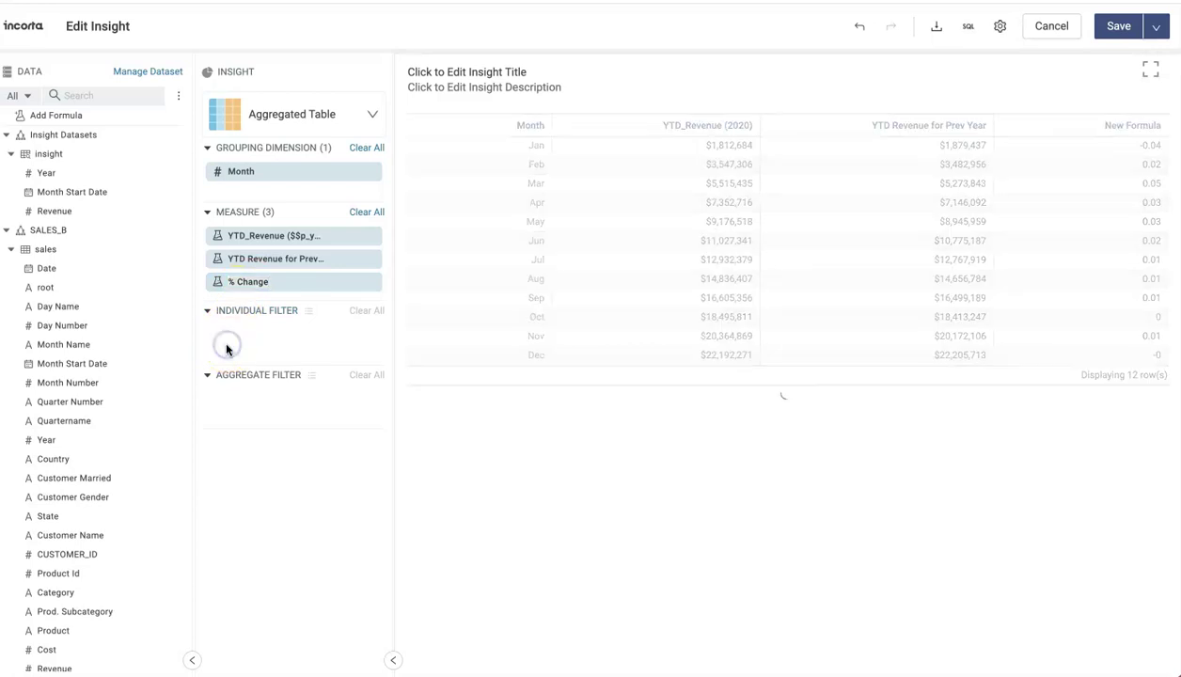
Set the number format of the % Change measure to Percent and save the insight.
click(342, 283)
click(501, 524)
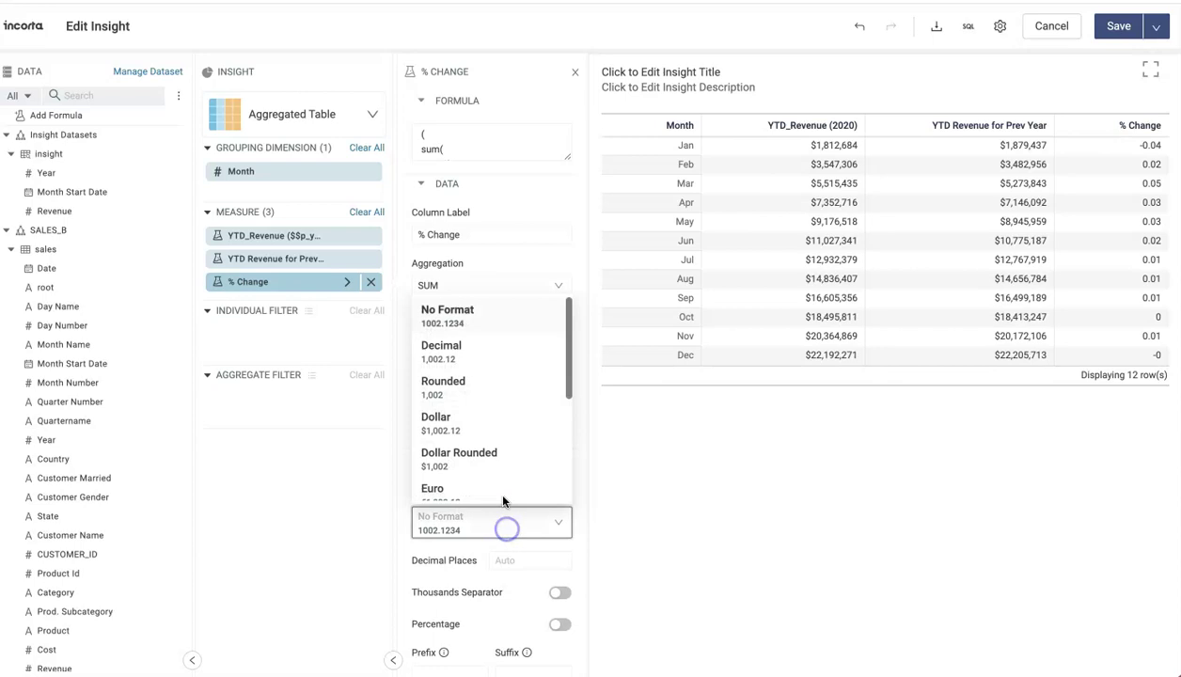
scroll(508, 423, down, 5)
click(443, 446)
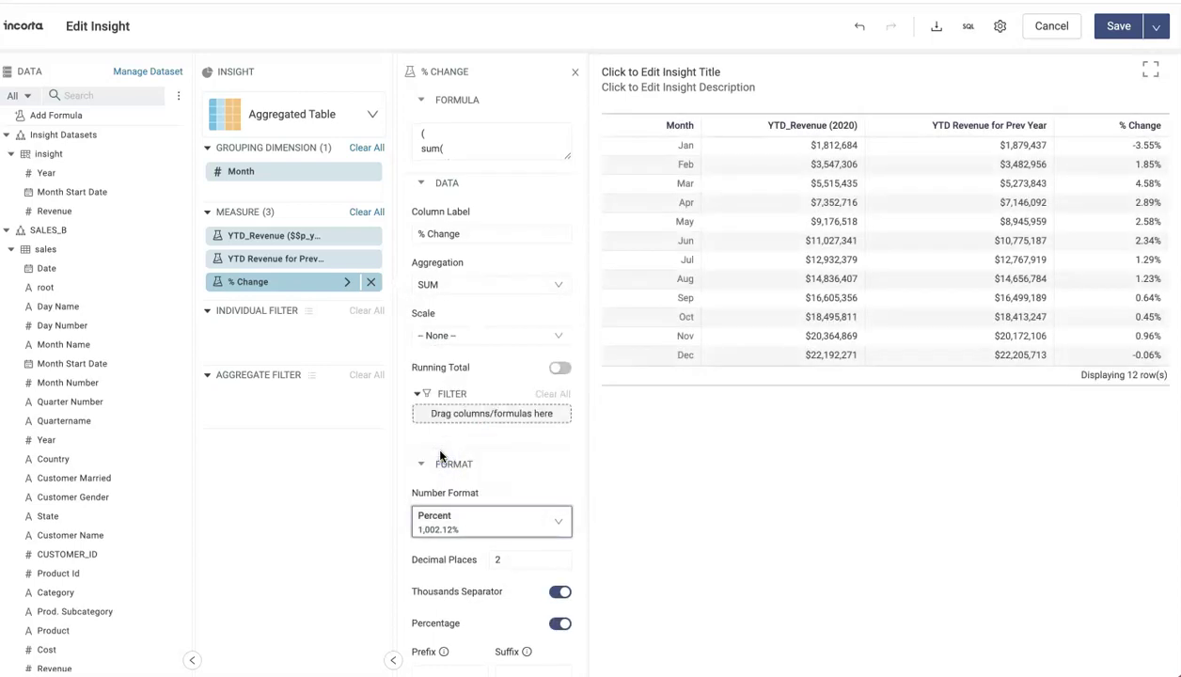
click(1118, 29)
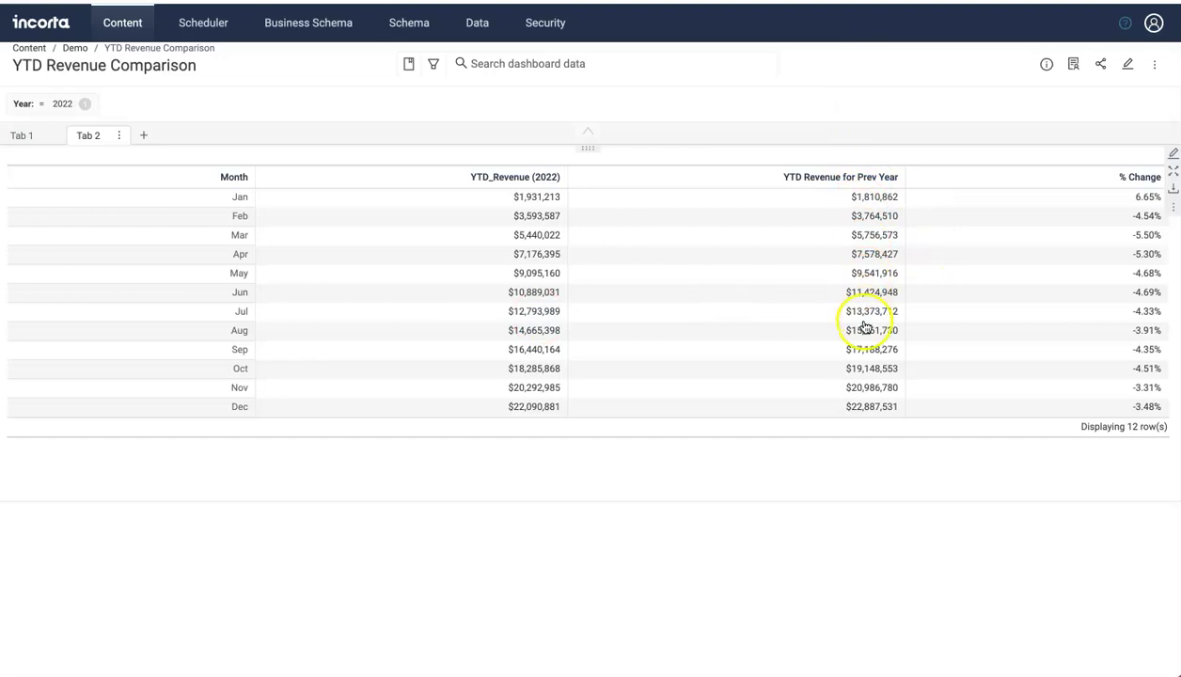
Set the dashboard's Year filter to 2020 and apply it.
click(47, 105)
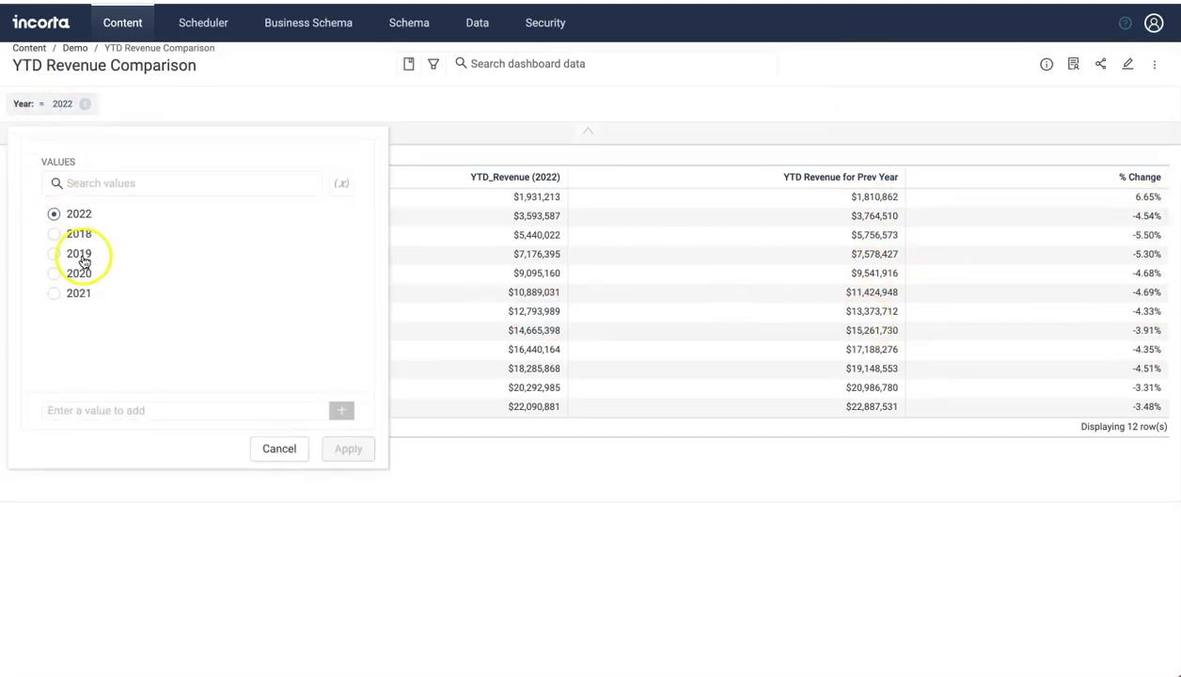
click(55, 275)
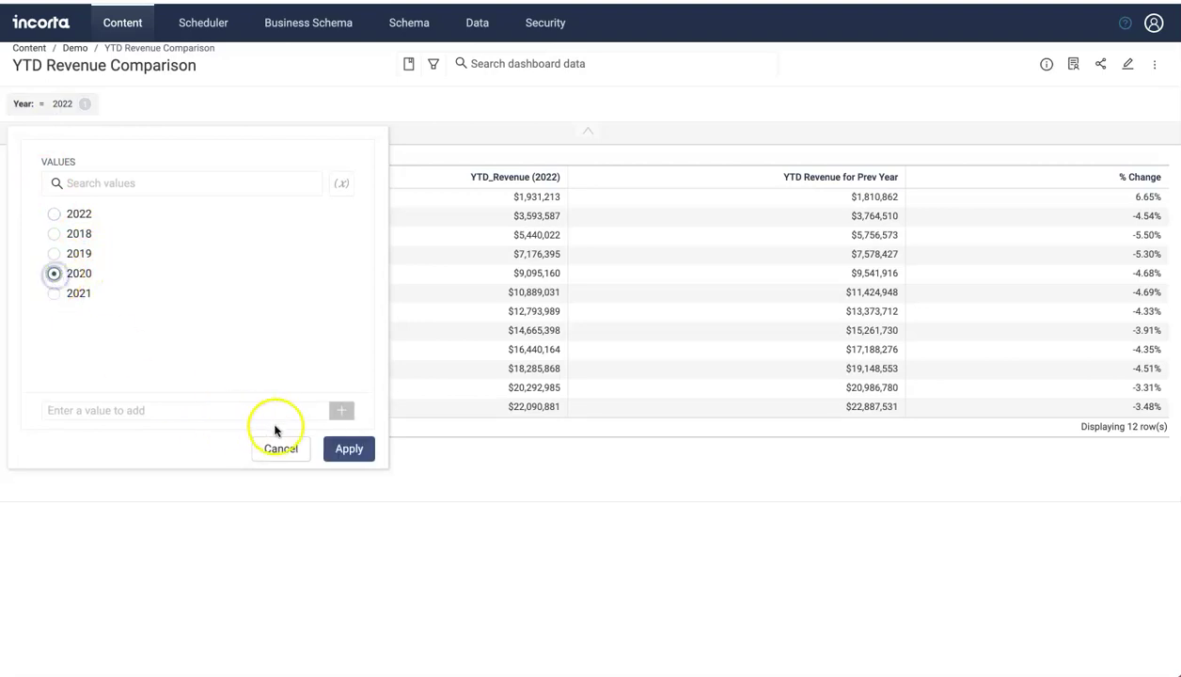
click(345, 451)
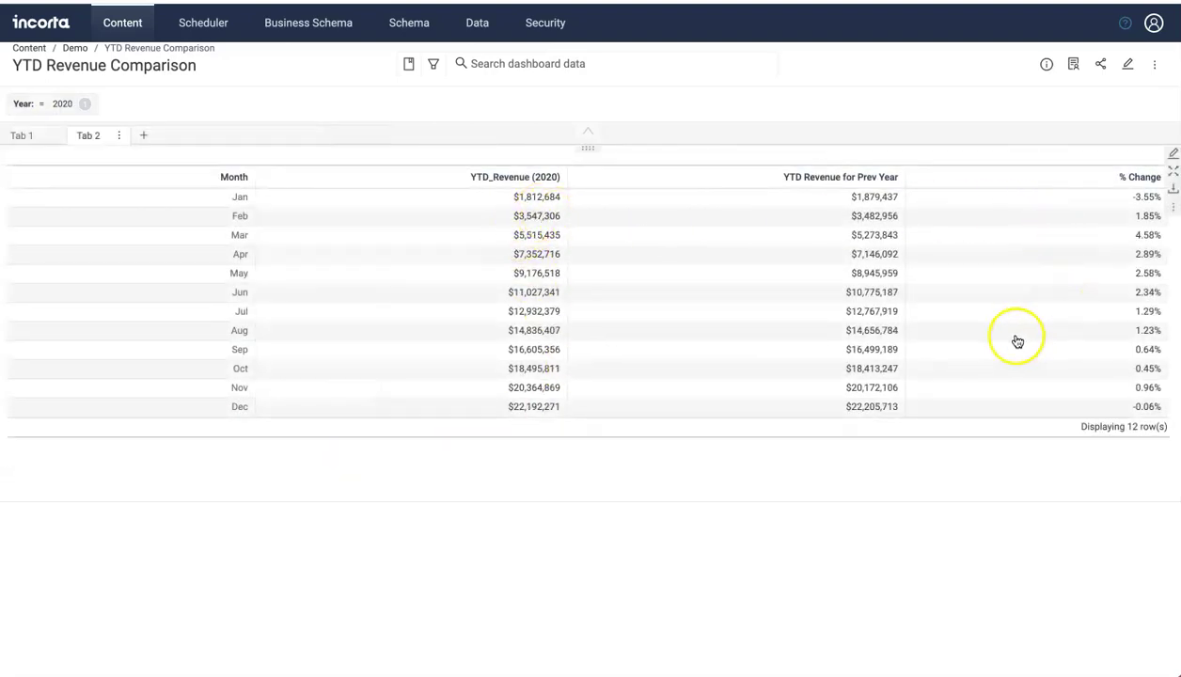
Switch the dashboard's Year filter to 2019 and apply it.
click(43, 104)
click(53, 255)
click(346, 448)
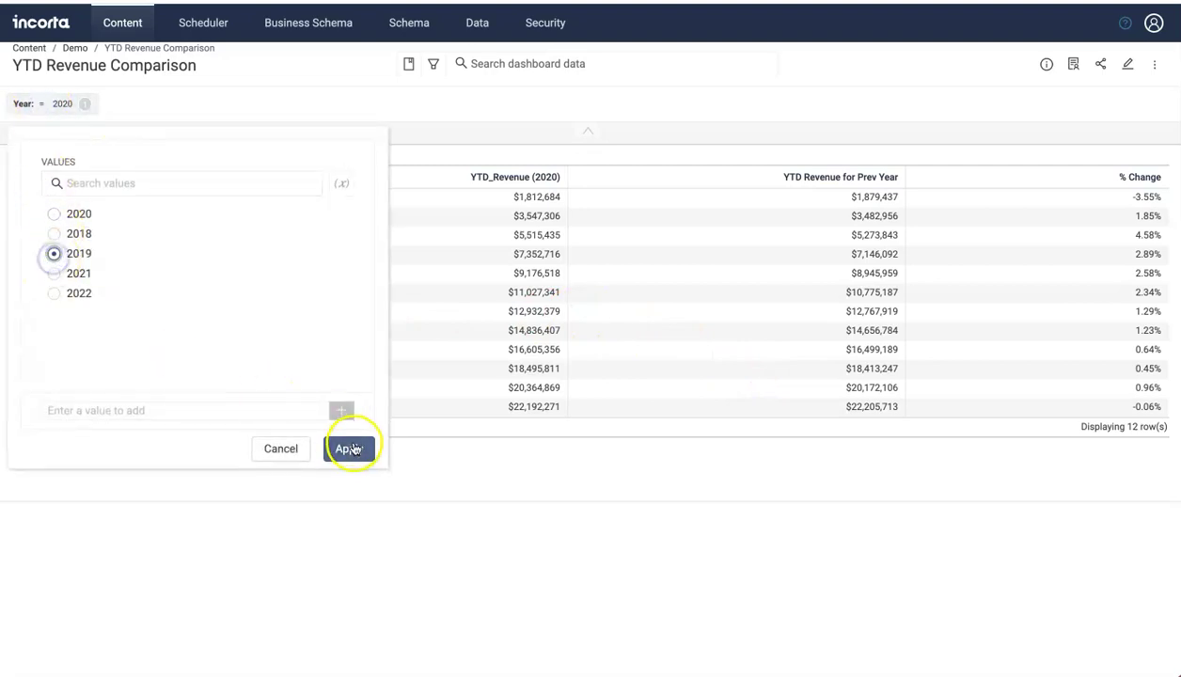